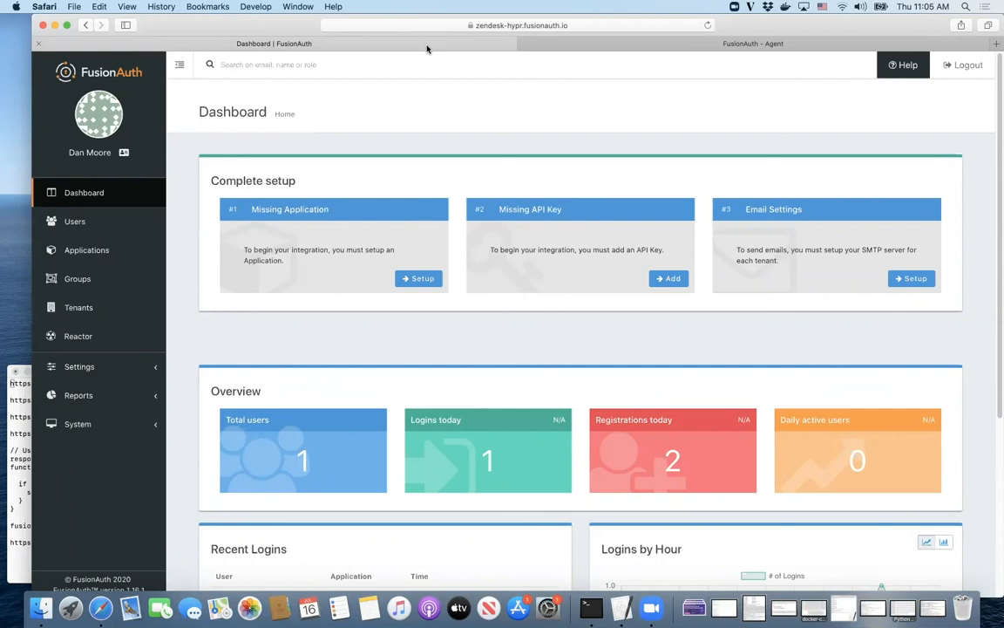
Step: Create a FusionAuth application named Zendesk with two roles, admin and agent
left_click(87, 251)
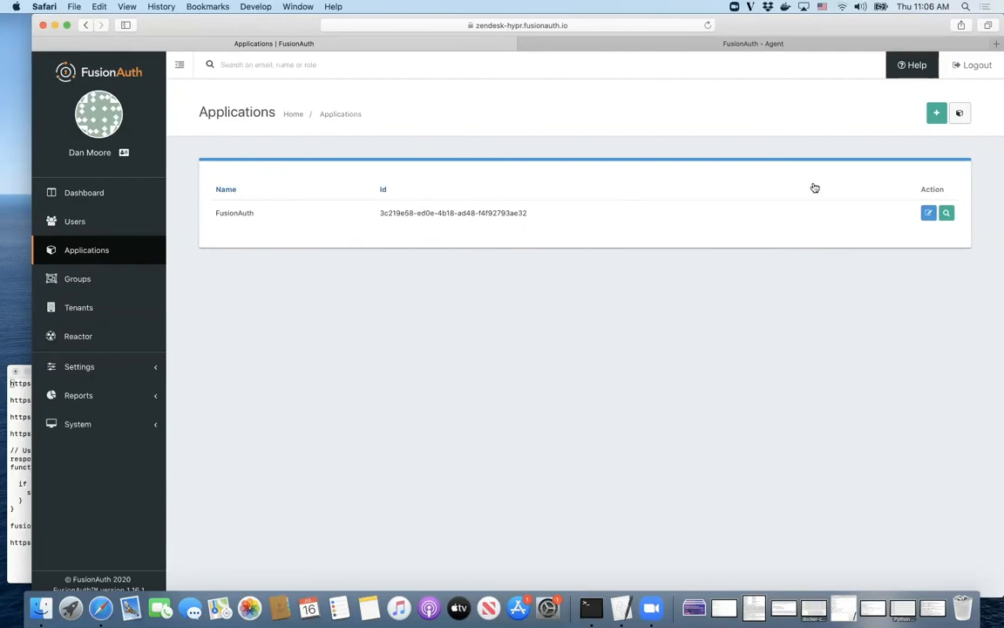
left_click(935, 114)
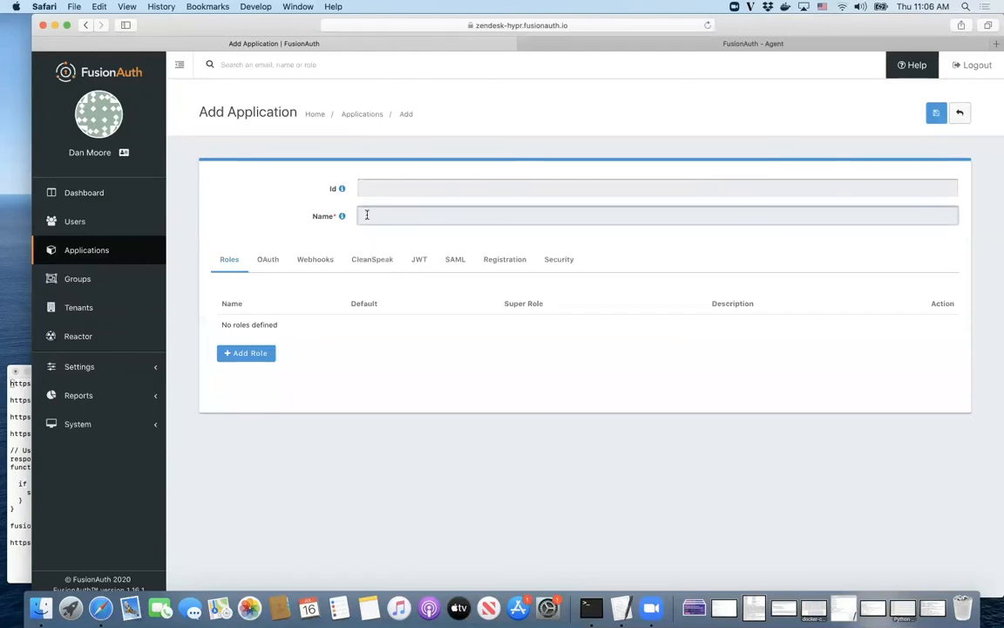
type("Zendesk")
left_click(262, 353)
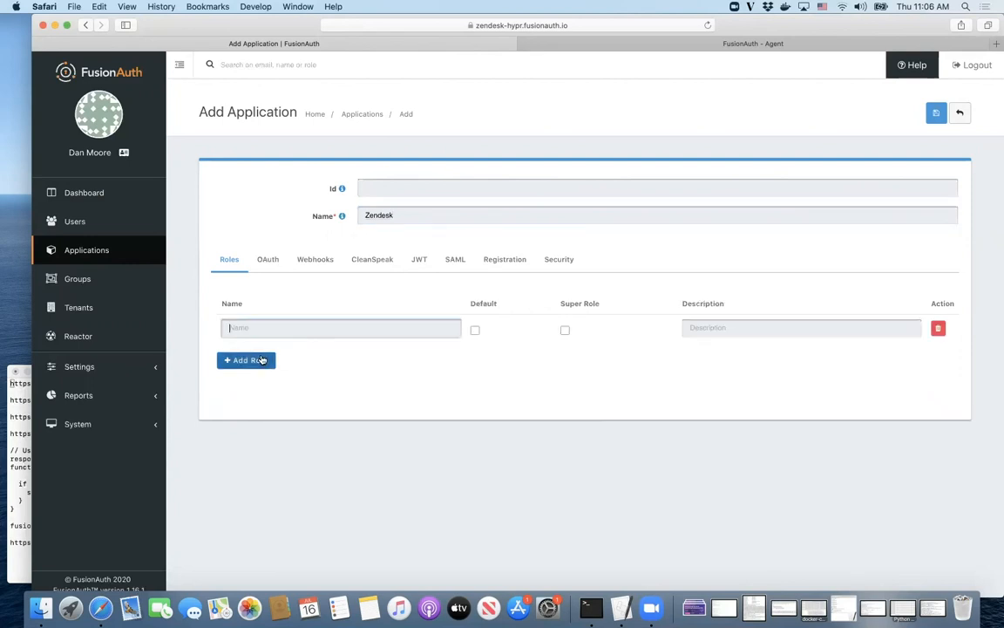
type("admin")
left_click(252, 361)
type("agewnt\\")
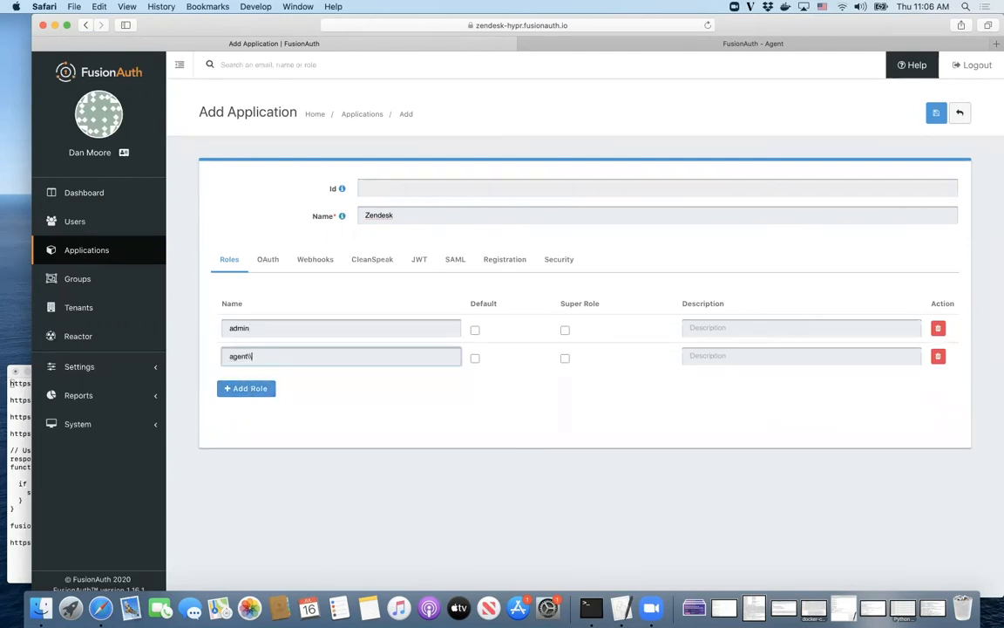
key("BackSpace")
Step: Save the Zendesk application and start a SAML v2 populate lambda named 'add roles'
left_click(935, 112)
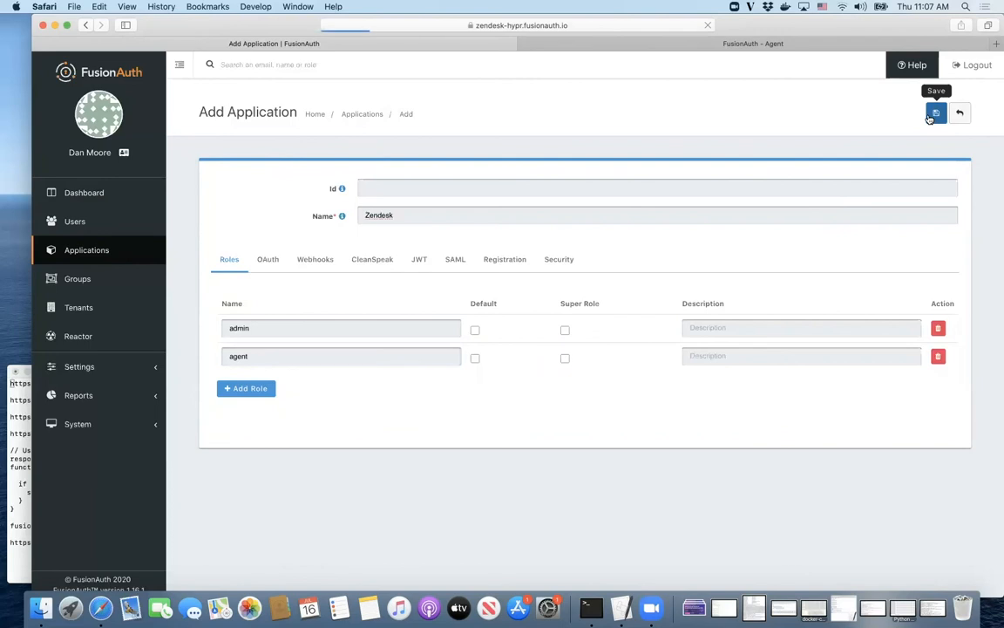
left_click(81, 367)
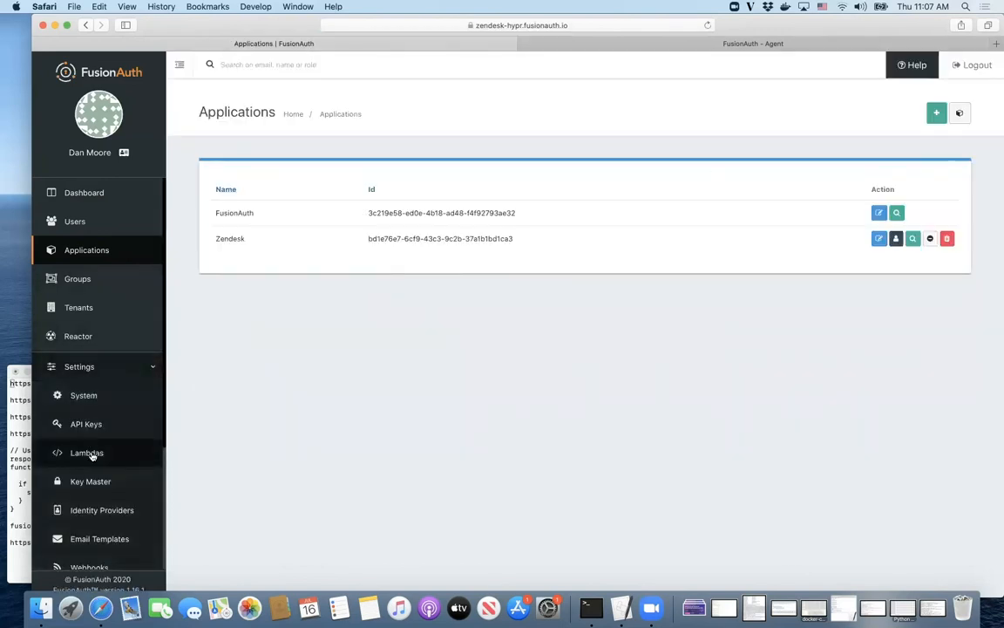
left_click(89, 453)
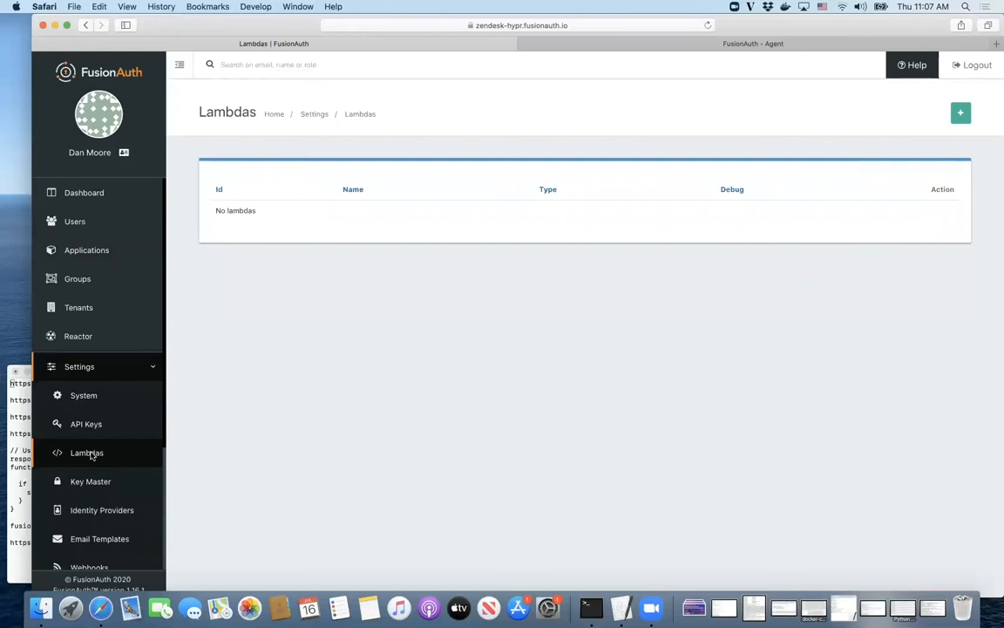
left_click(961, 114)
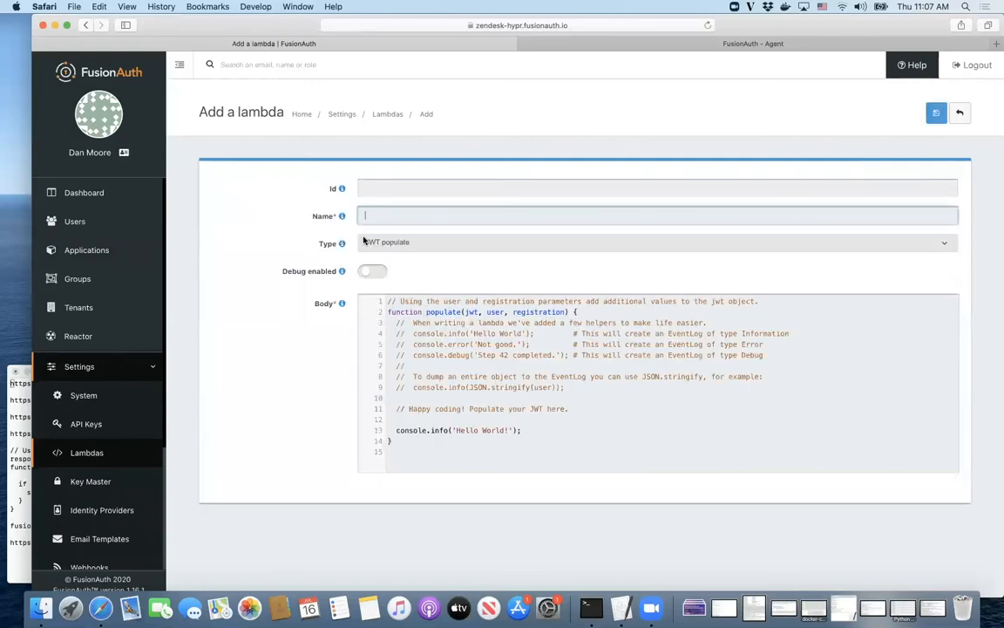
type("add roles")
left_click(410, 243)
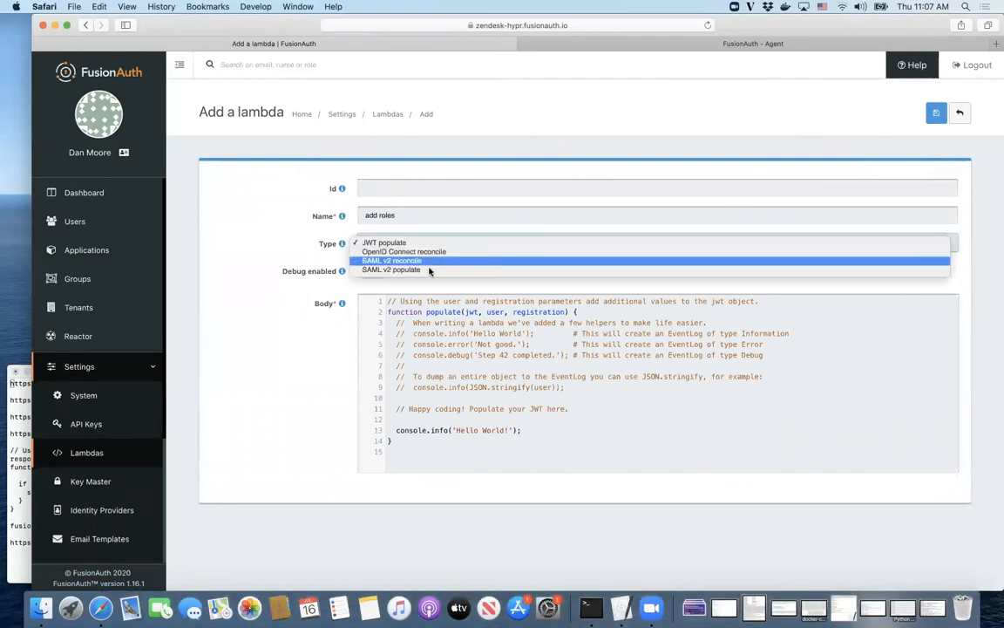
left_click(327, 365)
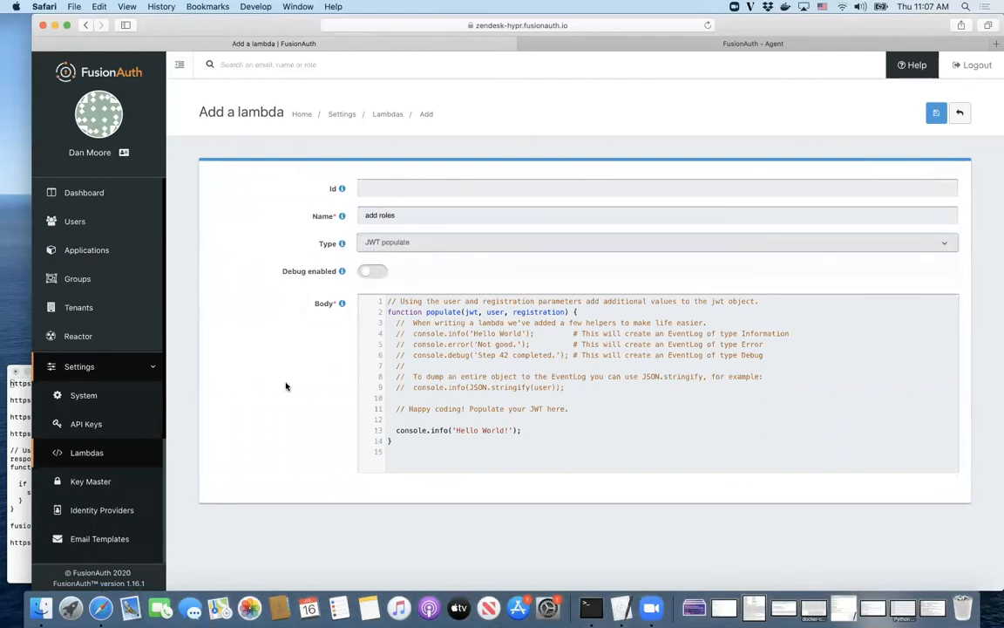
Step: Replace the lambda body with the role-mapping function from the notes and save it
left_click(14, 399)
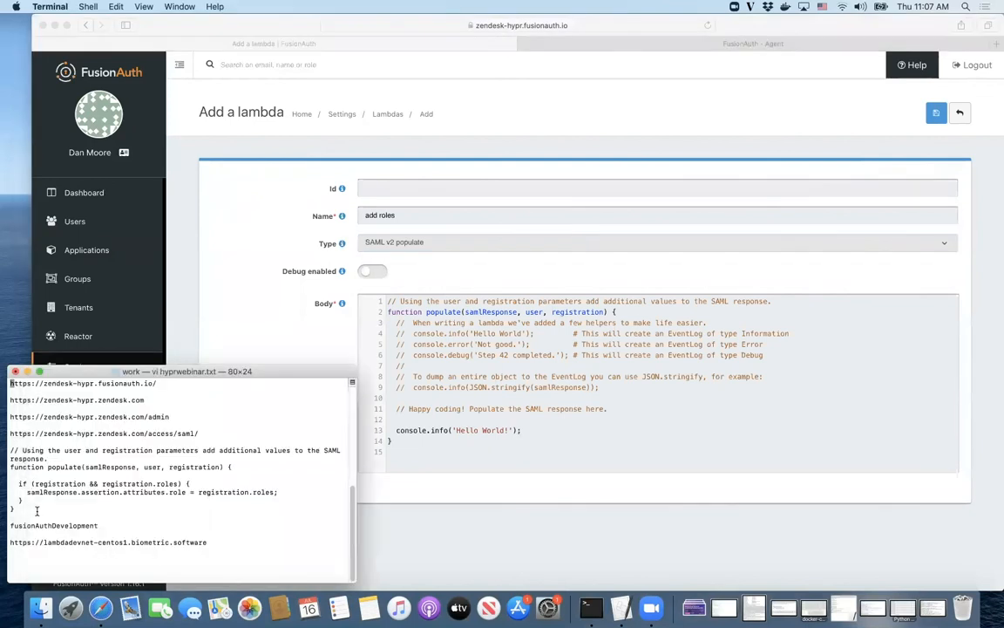
left_click_drag(36, 511, 10, 451)
key("super+c")
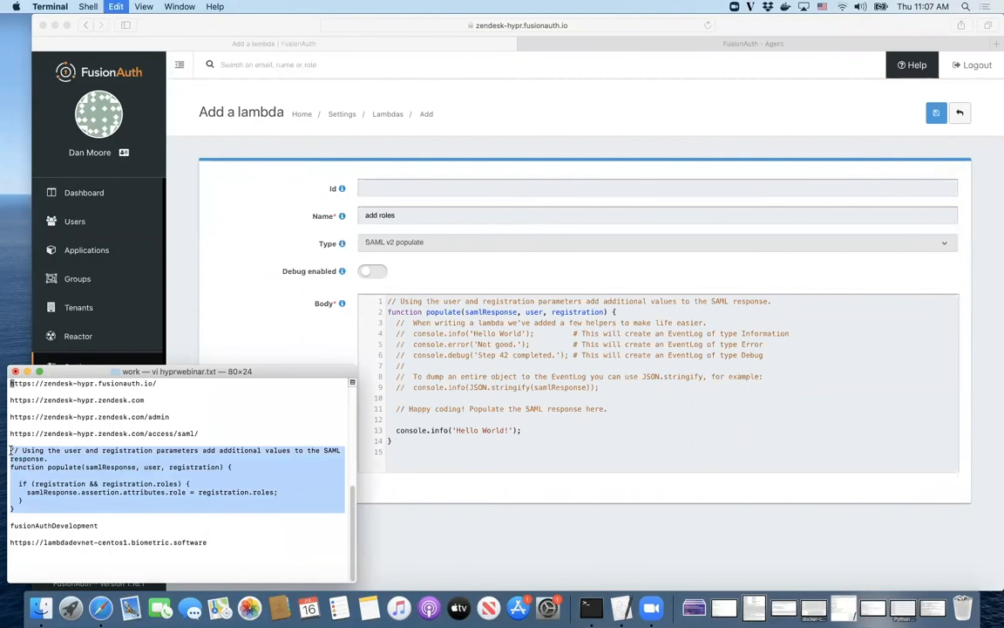
left_click(465, 401)
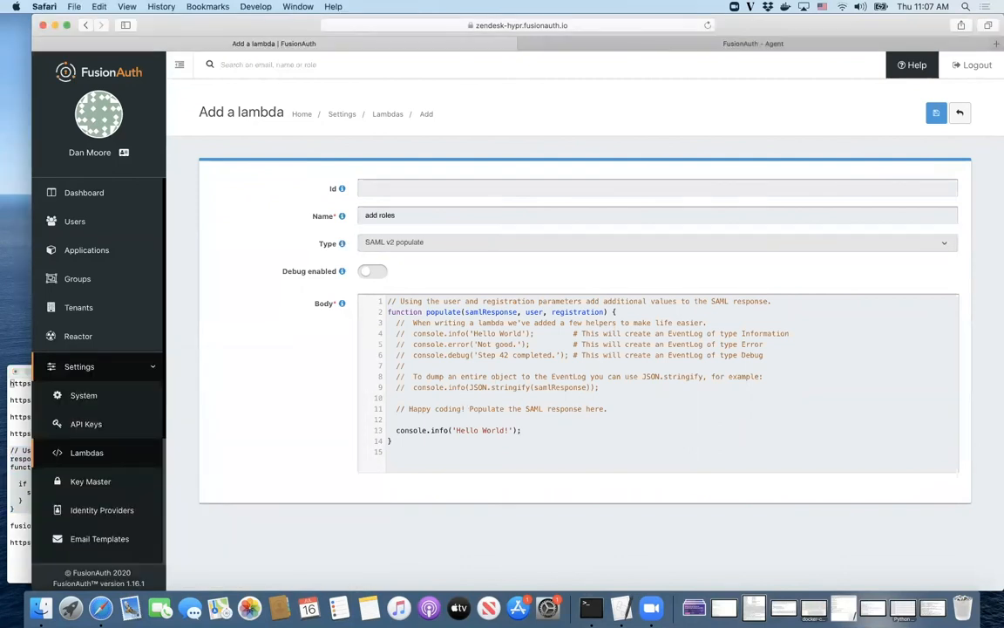
key("super+a")
key("super+v")
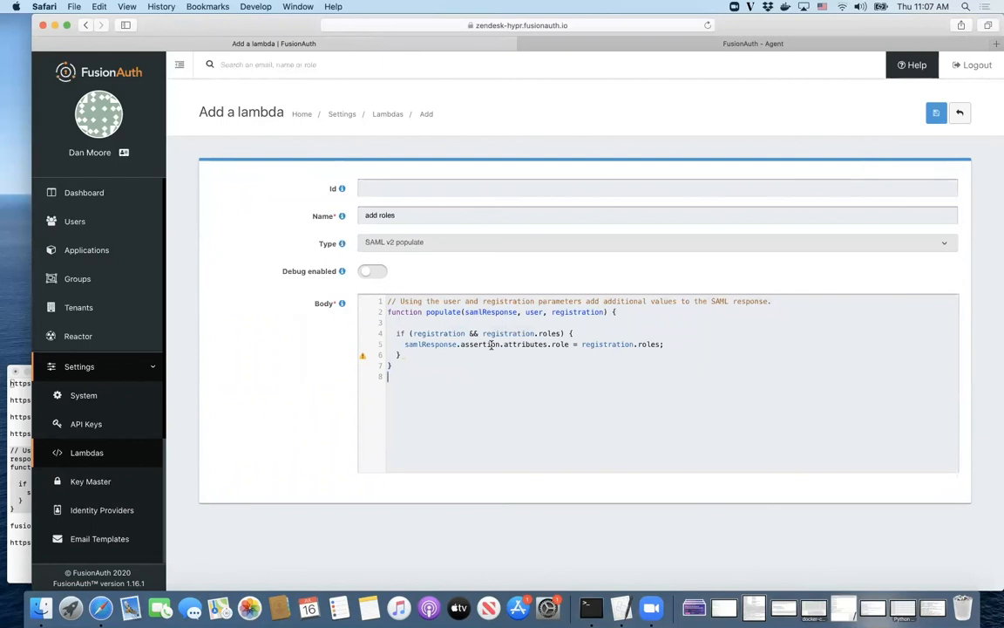
double_click(650, 344)
left_click(564, 345)
left_click(933, 114)
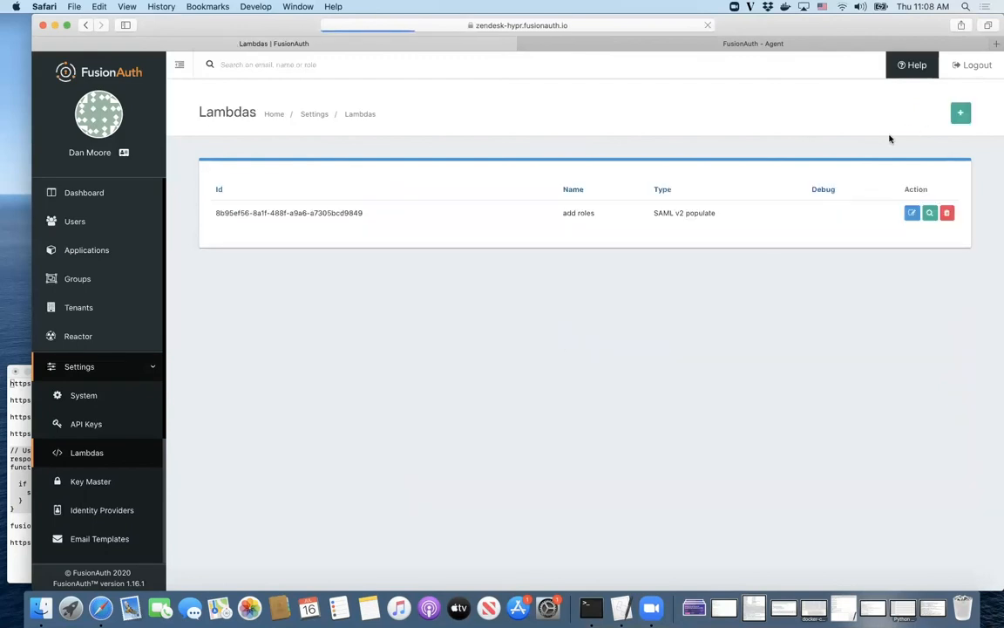
Step: Edit the Zendesk application, enable SAML, and set the Issuer to the Zendesk site URL
left_click(103, 250)
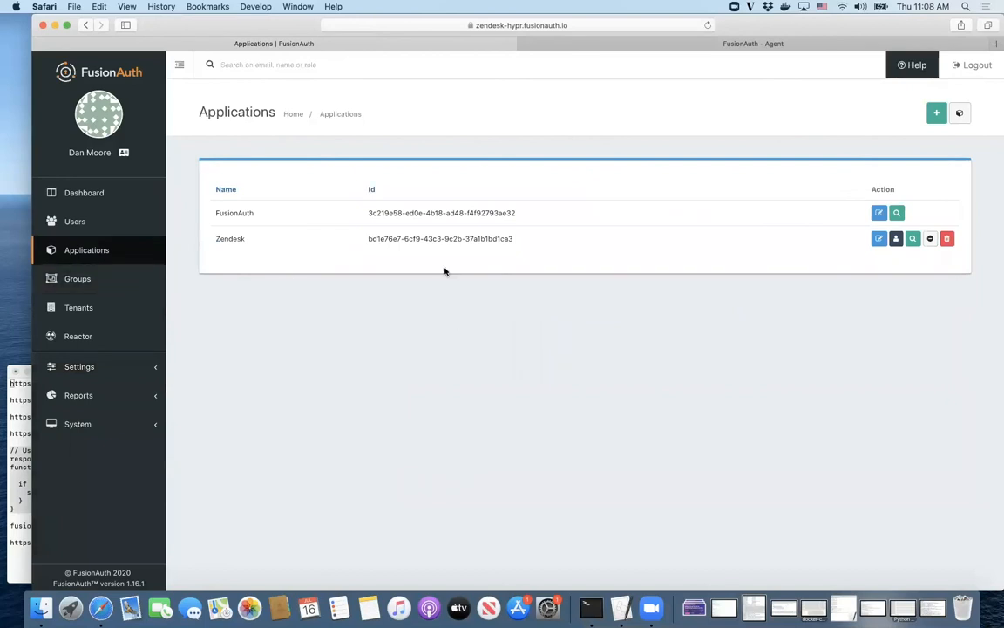
left_click(878, 239)
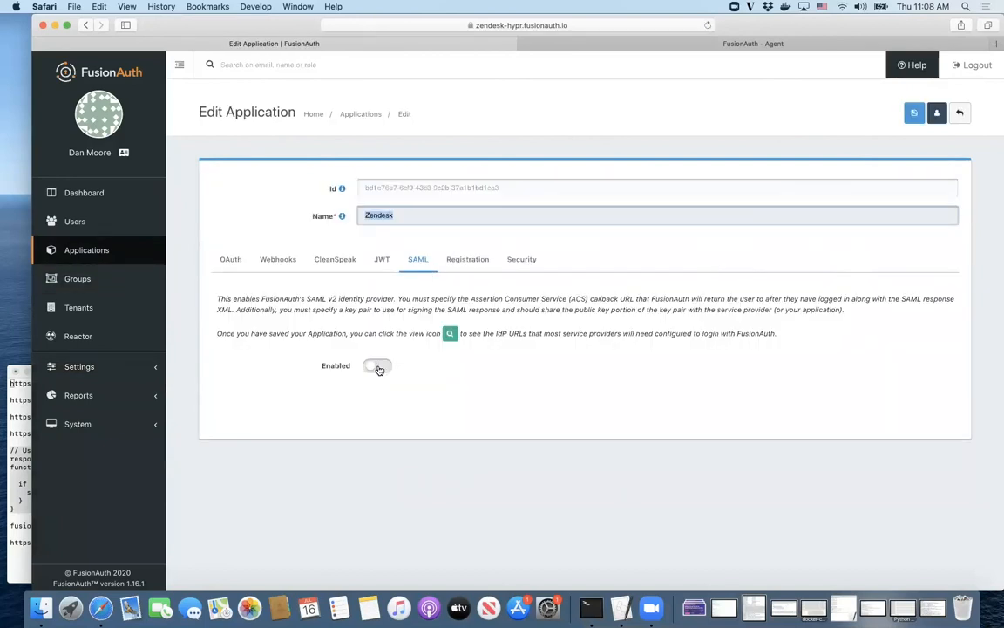
left_click(377, 367)
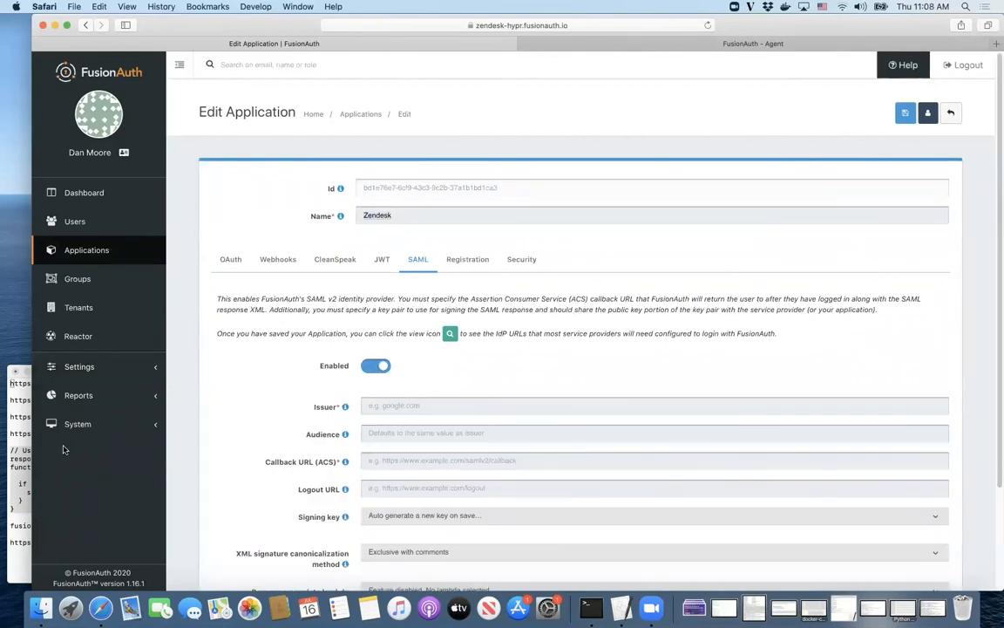
left_click(14, 428)
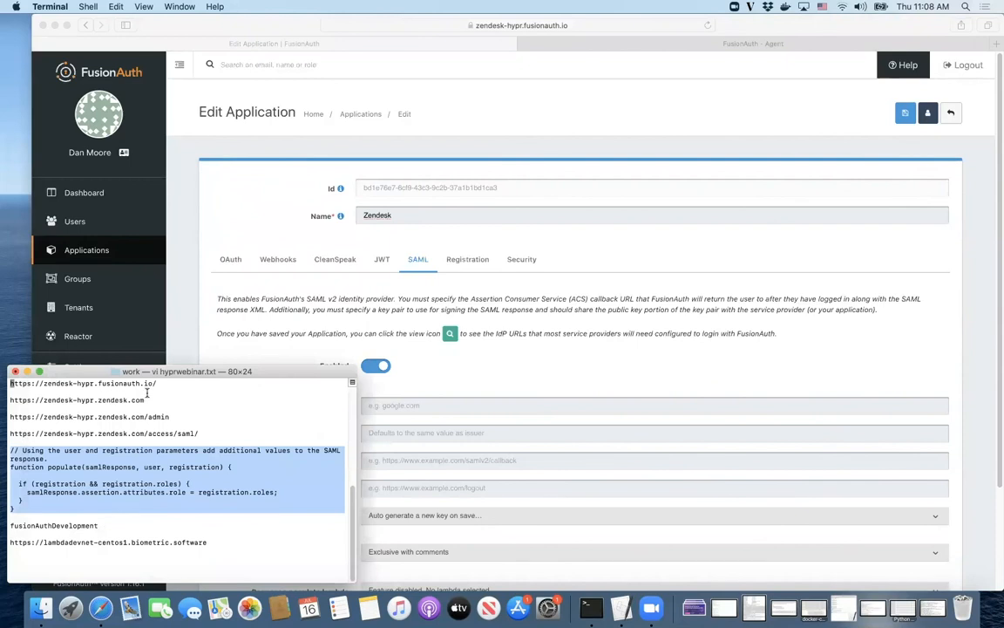
left_click_drag(145, 399, 8, 400)
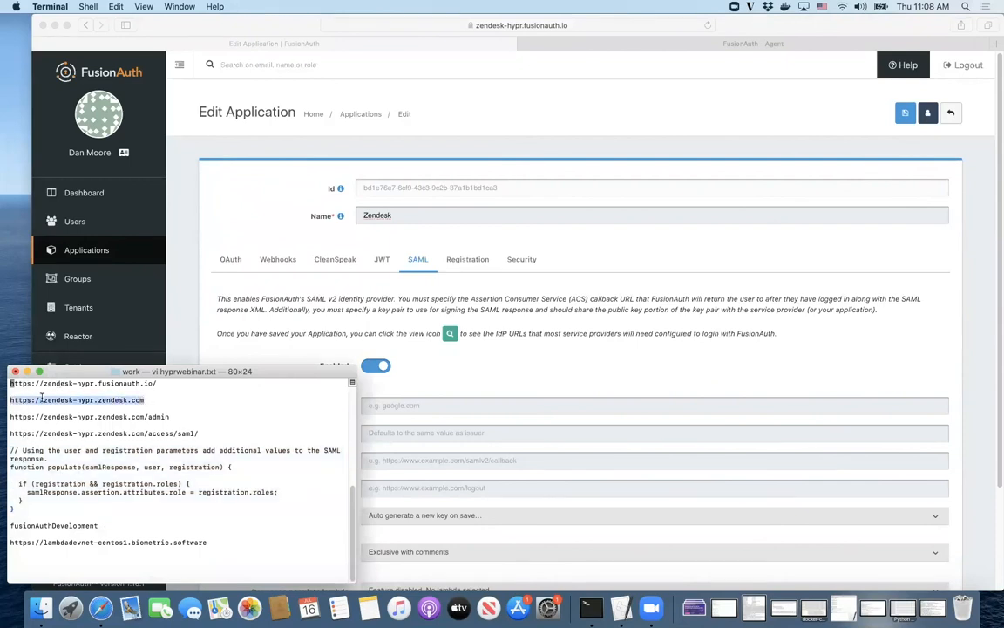
left_click(430, 406)
key("super+v")
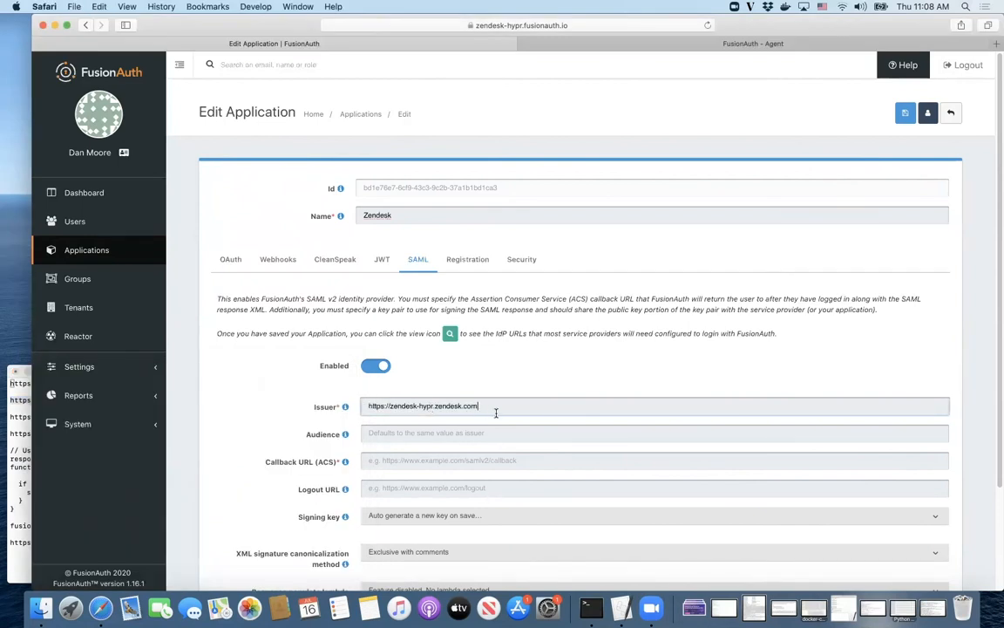
type("/")
key("BackSpace")
Step: Set the Callback URL (ACS) to Zendesk's /access/saml/ URL and choose the add roles populate lambda
left_click(30, 469)
left_click_drag(199, 433, 5, 435)
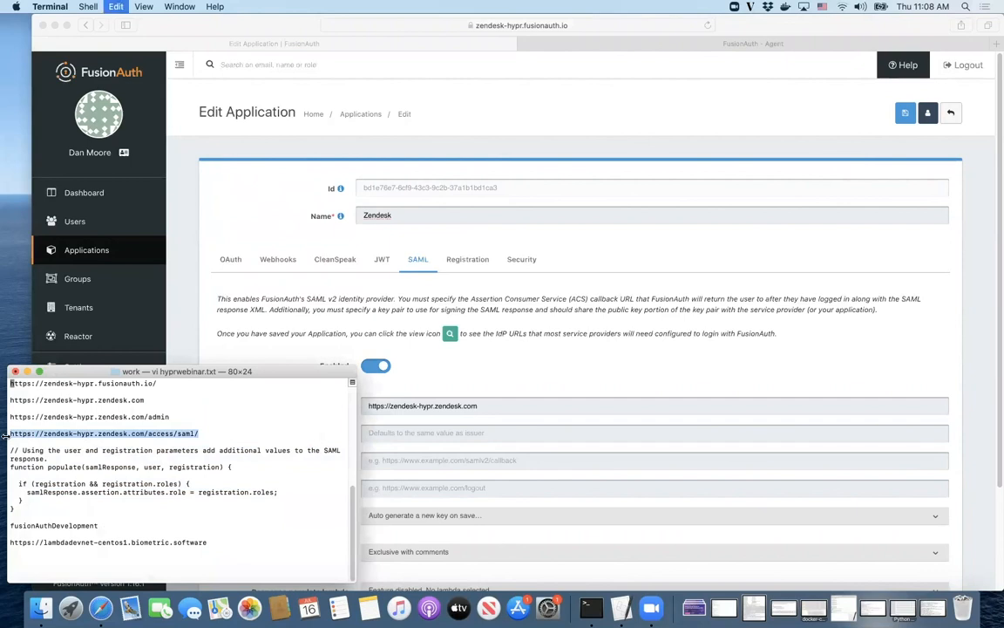
left_click(511, 456)
left_click(502, 463)
key("super+v")
scroll(409, 502, "down", 3)
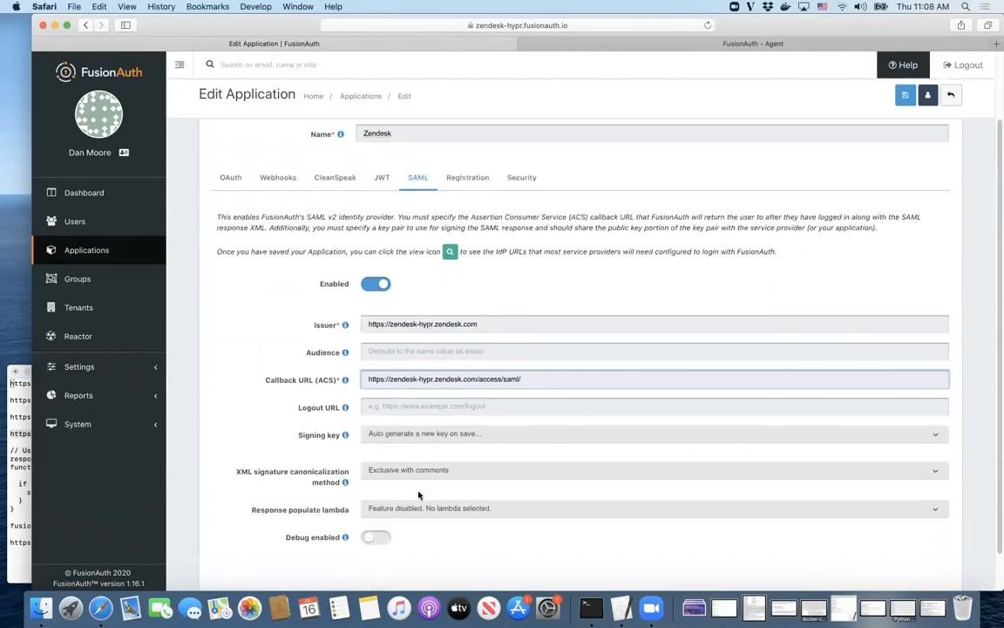
scroll(419, 495, "down", 2)
left_click(413, 471)
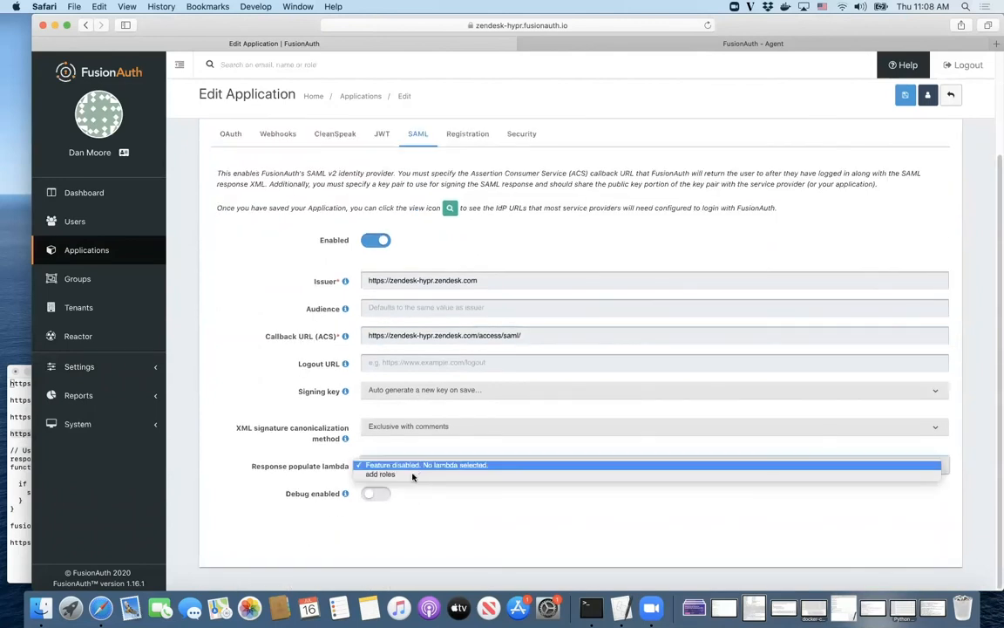
left_click(413, 476)
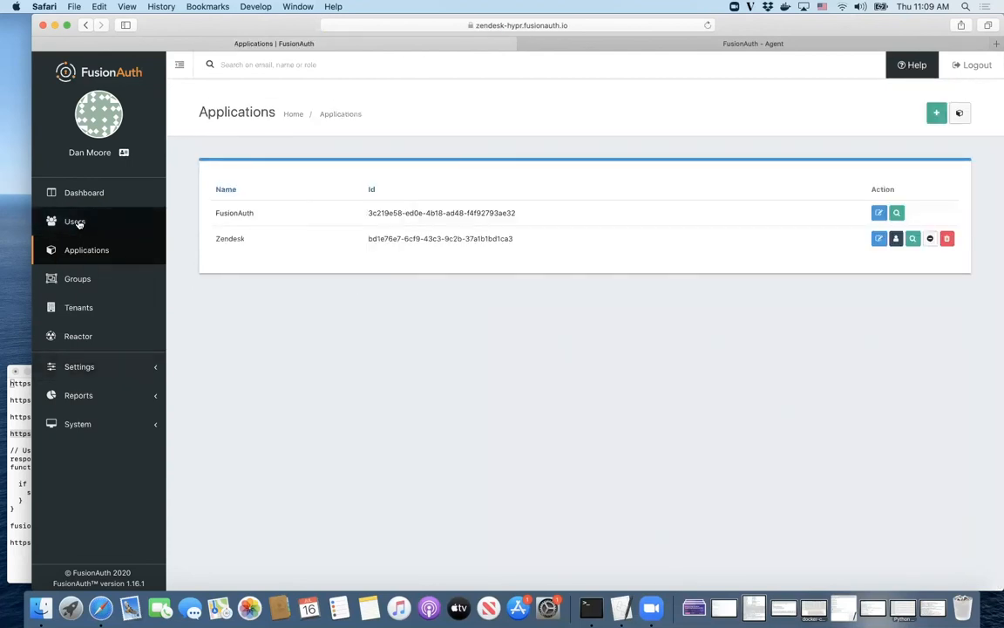
Step: Create a new user with the agent's e-mail and a password, without sending a setup link
left_click(75, 222)
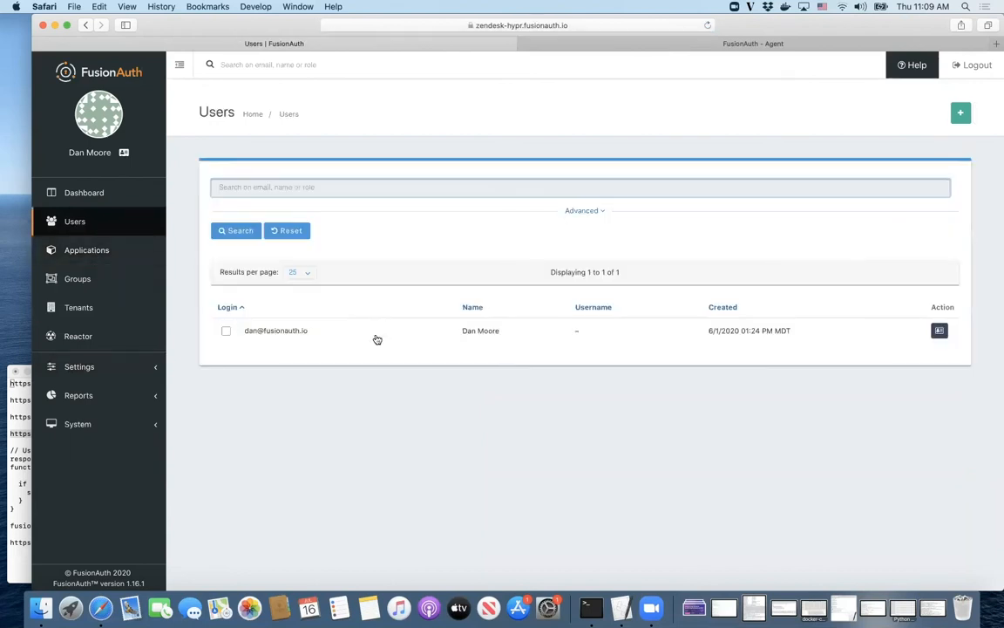
left_click(960, 112)
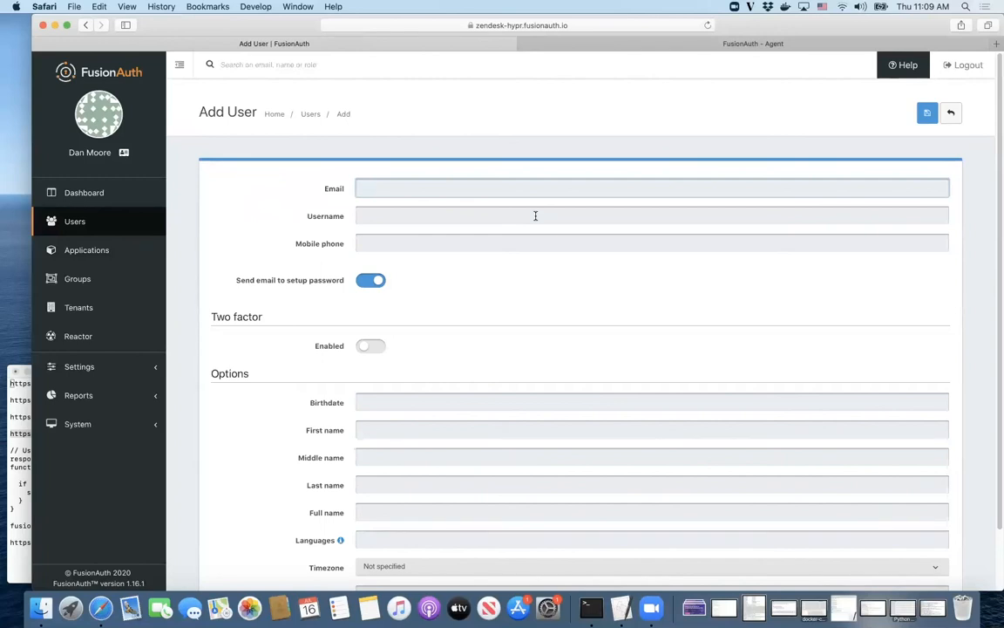
type("agent@f")
type("xample.com")
left_click(370, 281)
left_click(402, 359)
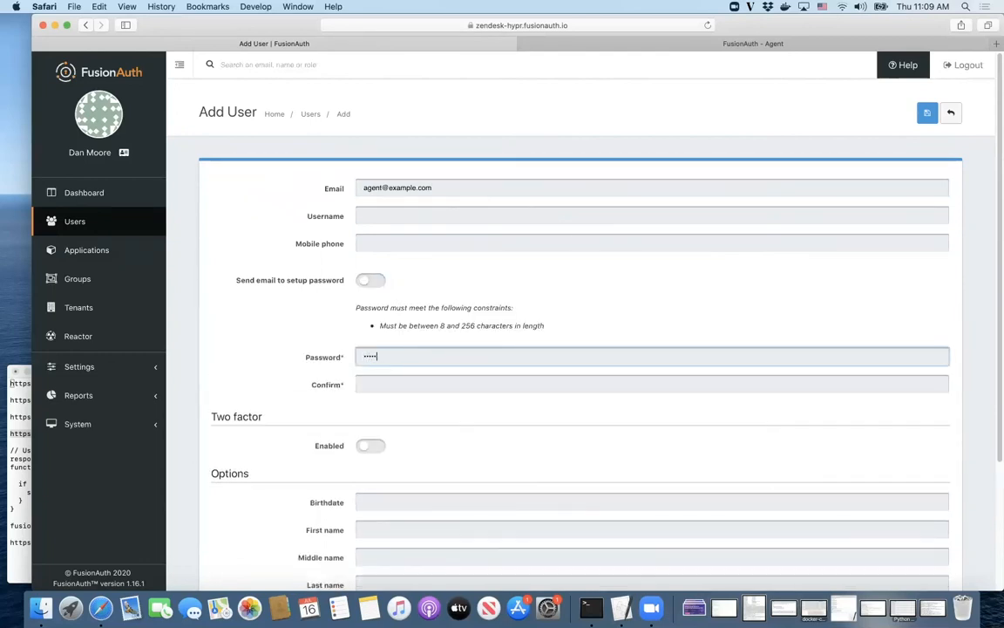
key("Tab")
type("•")
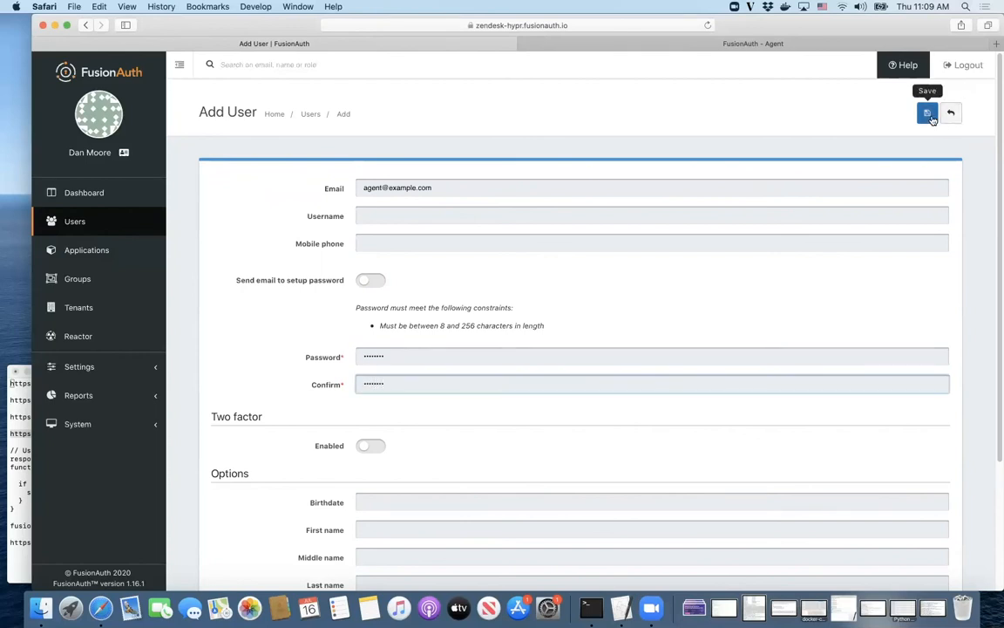
left_click(931, 118)
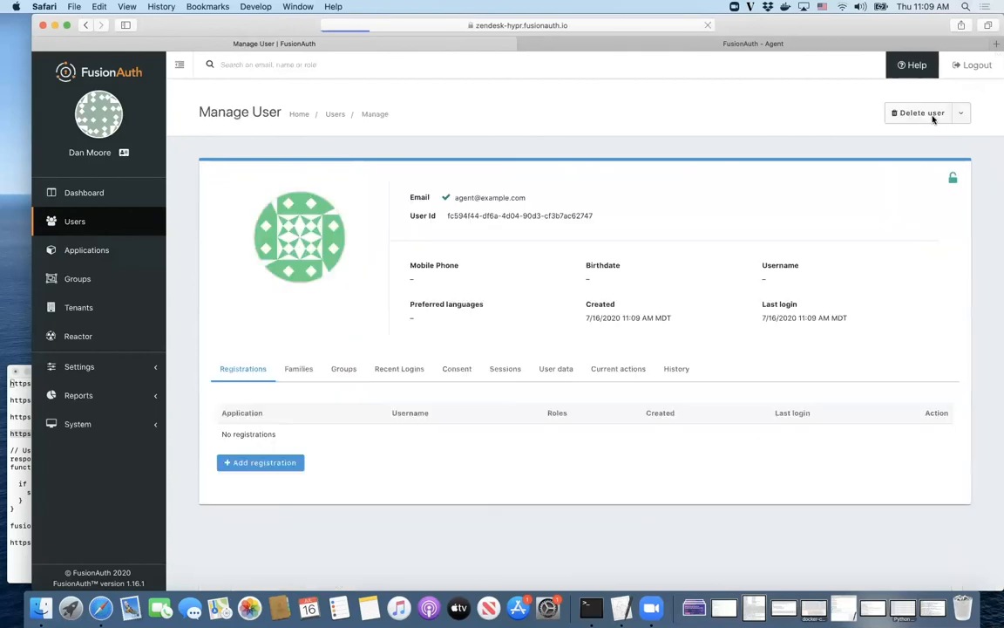
Step: Register the user to the Zendesk application with the agent role
left_click(241, 465)
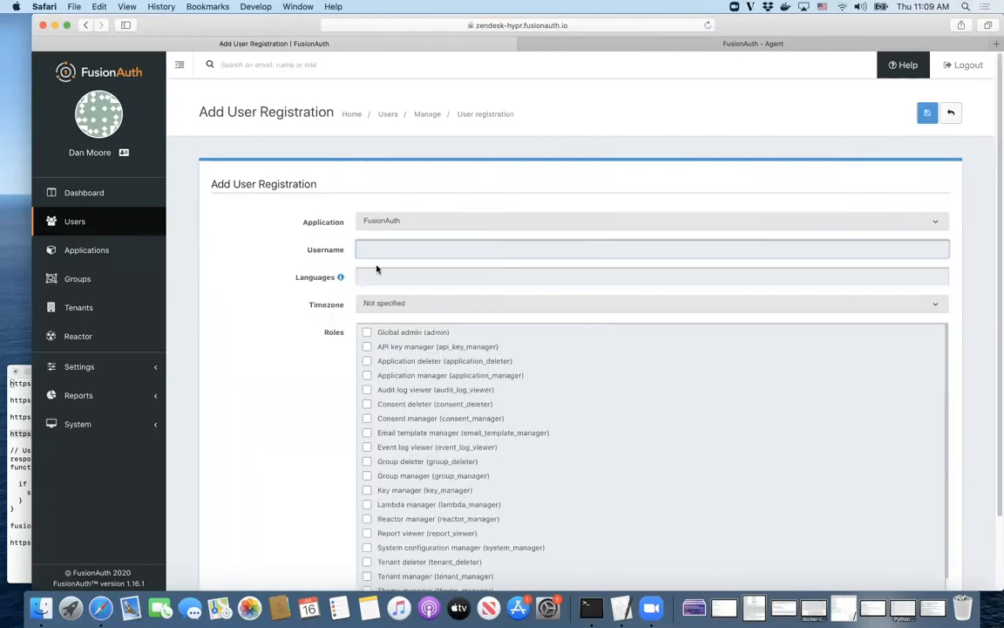
left_click(394, 222)
left_click(394, 230)
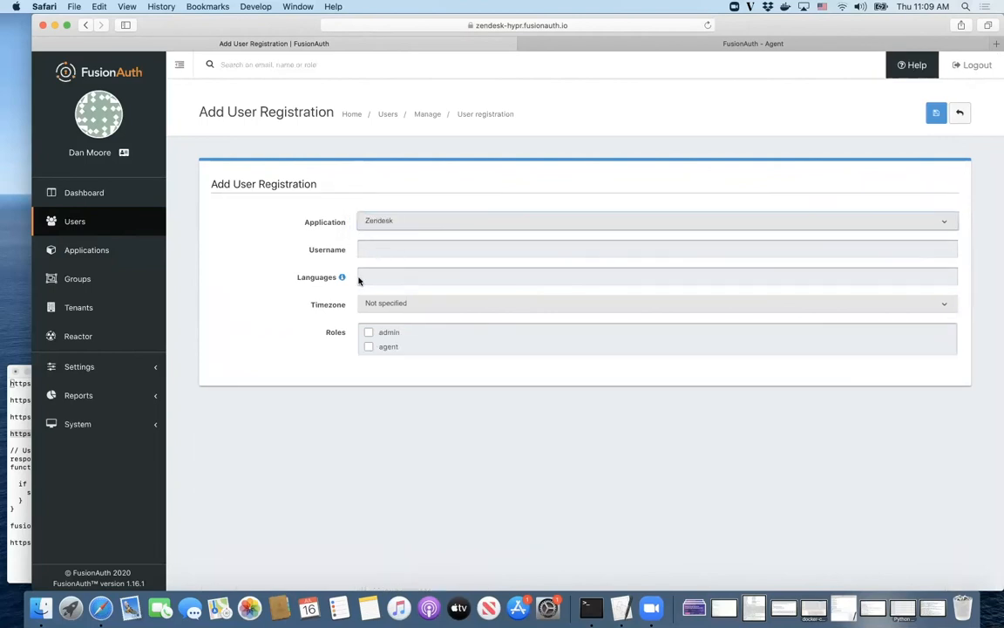
left_click(368, 348)
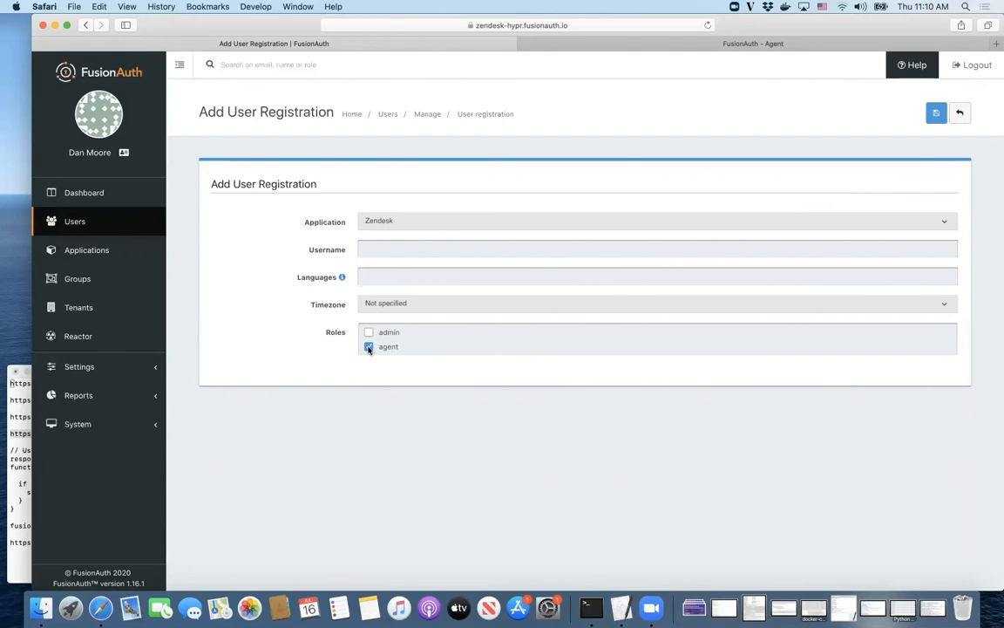
left_click(934, 114)
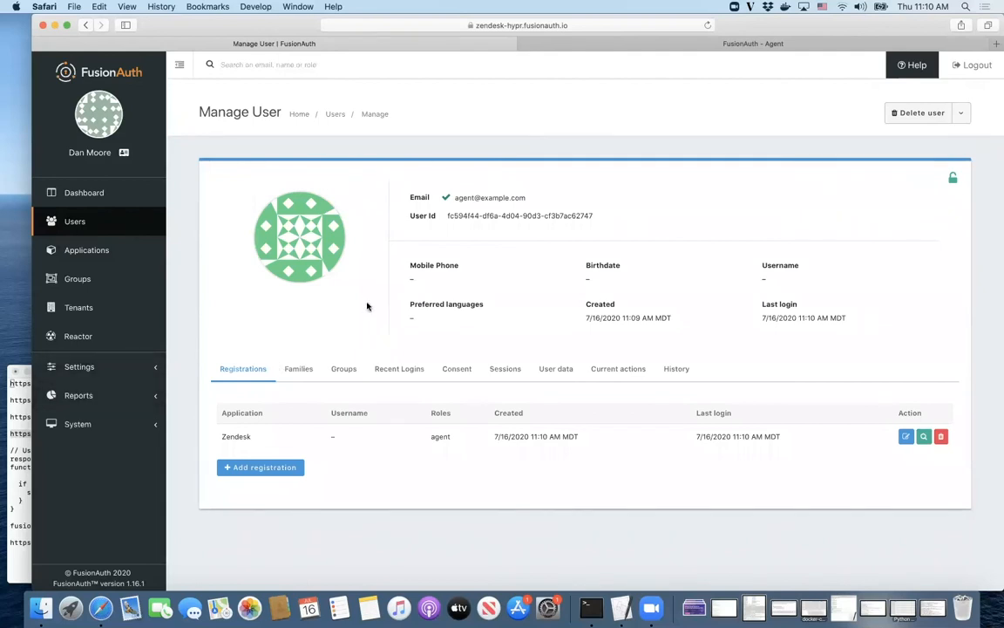
Step: View the Zendesk application's SAML v2 integration URLs, then switch to the Zendesk dashboard
left_click(87, 250)
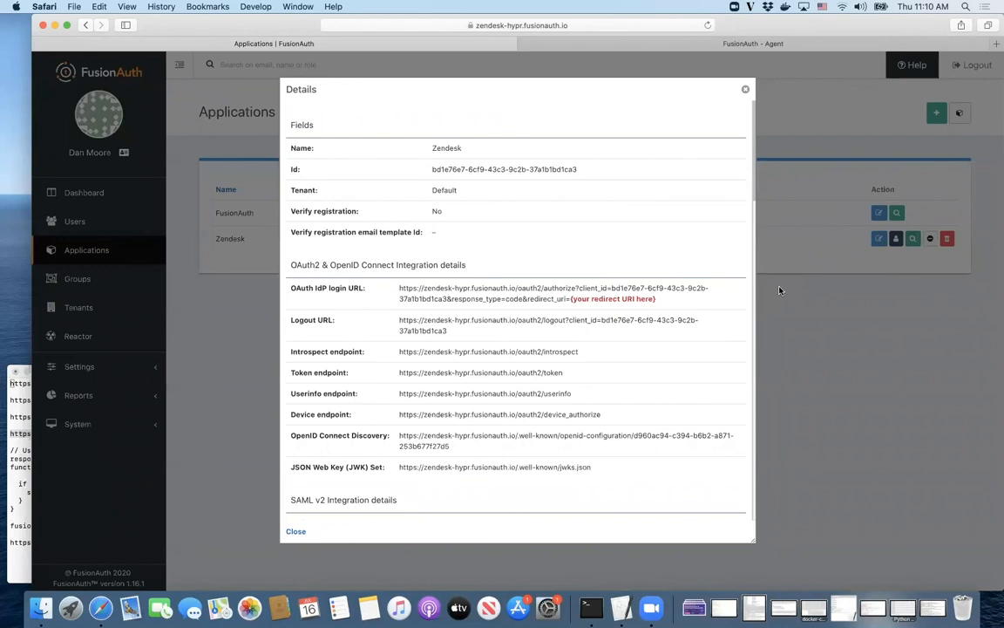
scroll(489, 419, "down", 5)
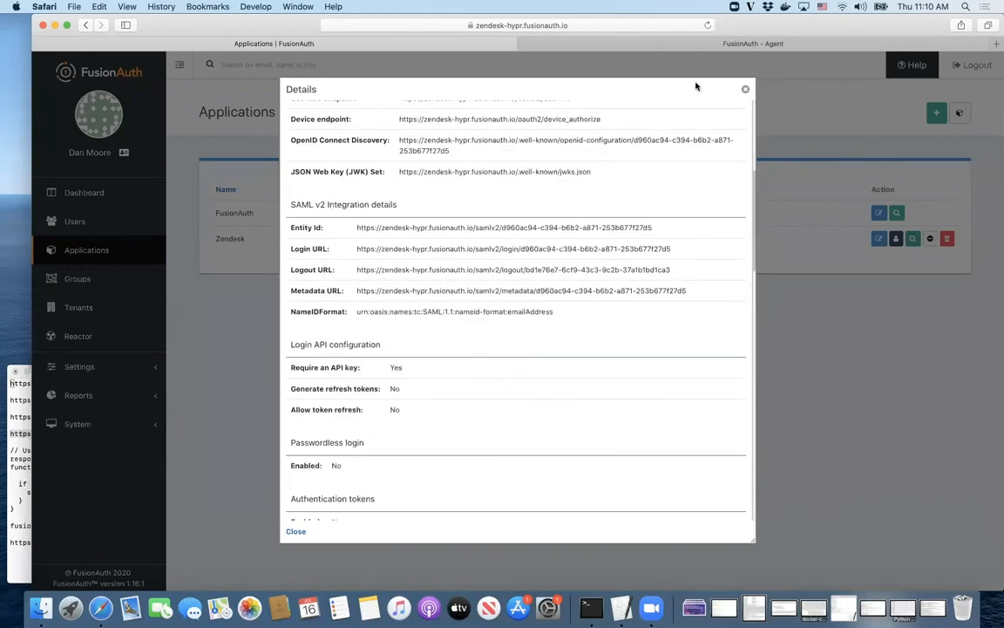
left_click(724, 44)
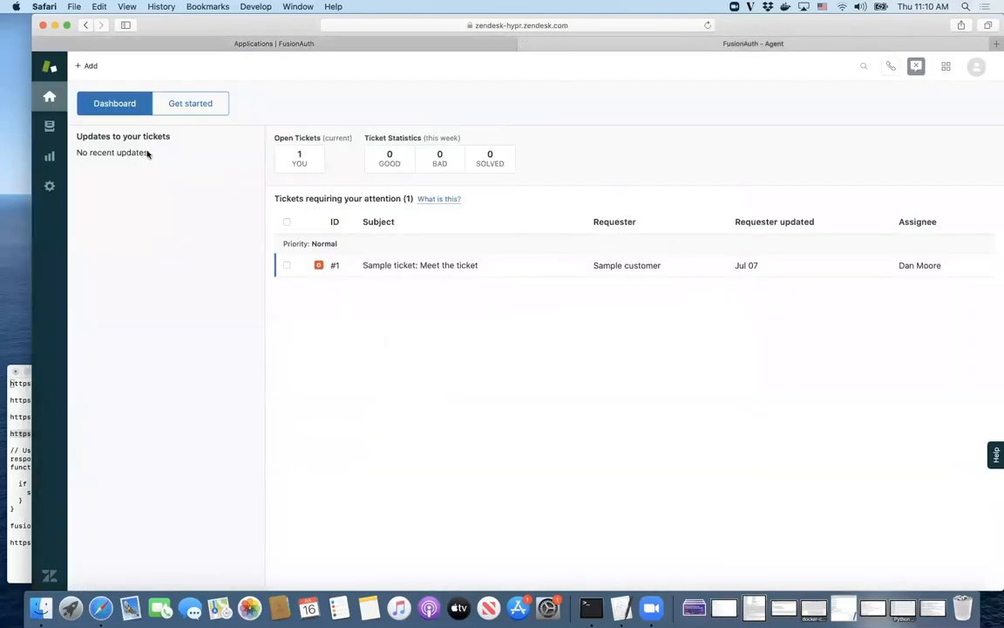
Step: Enable SAML under Zendesk Admin Center's Security > Single sign-on, then return to FusionAuth's details
left_click(944, 70)
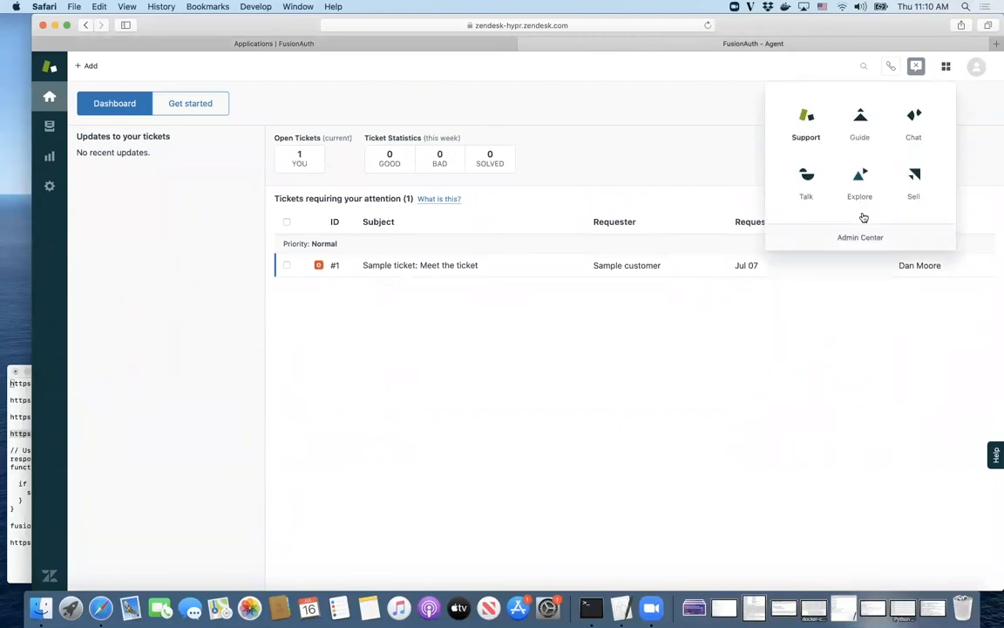
left_click(856, 247)
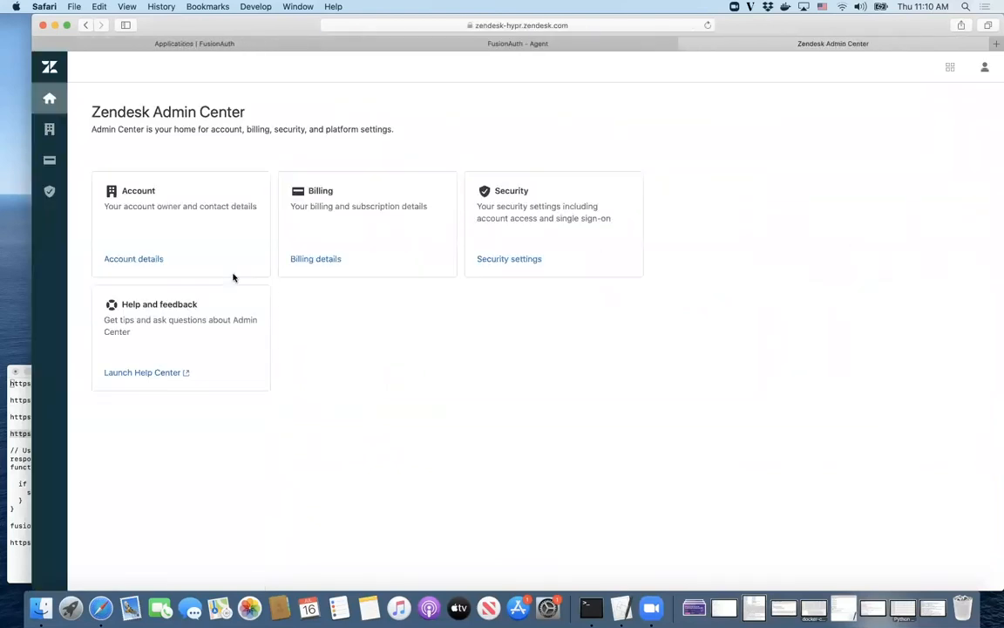
left_click(49, 193)
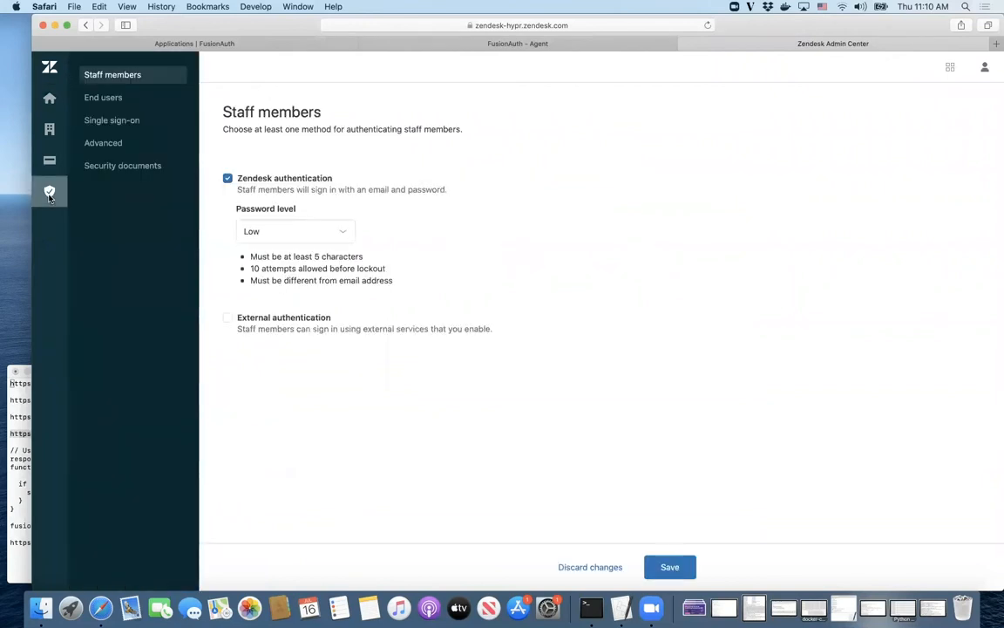
left_click(109, 128)
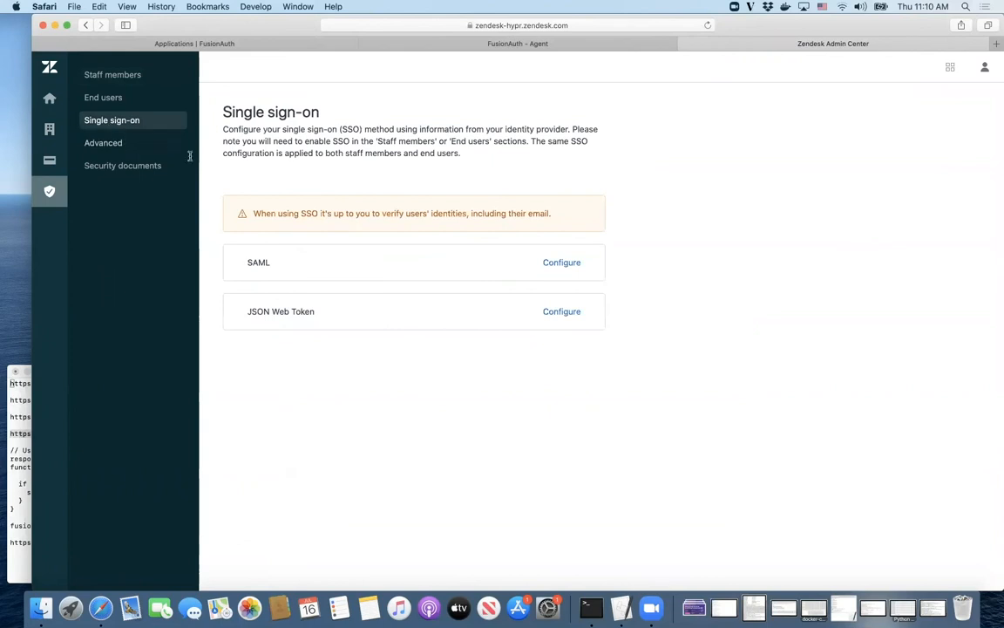
left_click(549, 262)
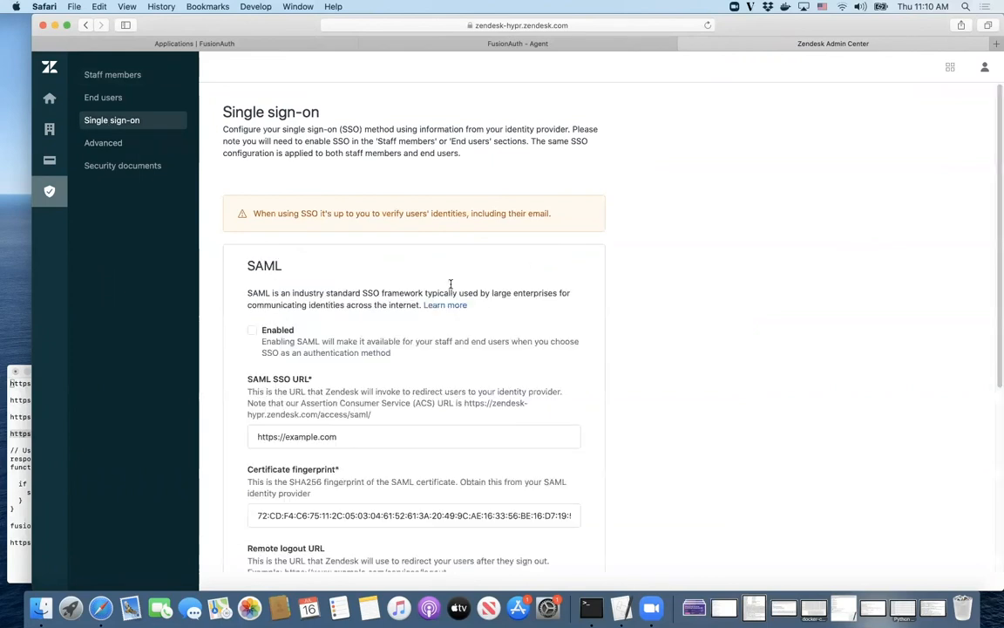
left_click(252, 332)
left_click(226, 45)
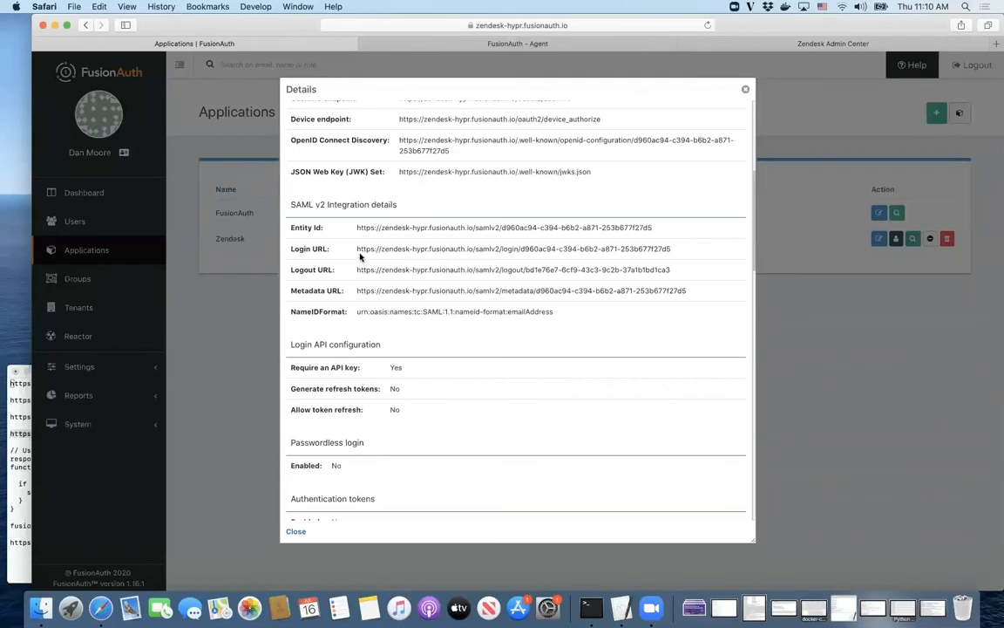
Step: Put FusionAuth's SAML Login URL into Zendesk's SAML SSO URL field
left_click_drag(356, 249, 677, 249)
key("super+c")
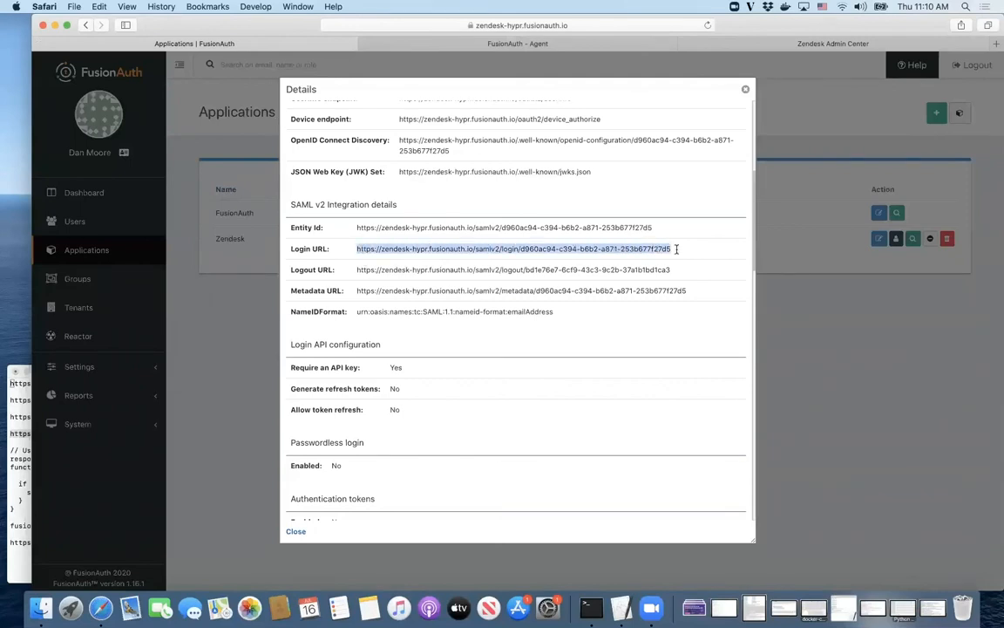
left_click(803, 43)
left_click(370, 434)
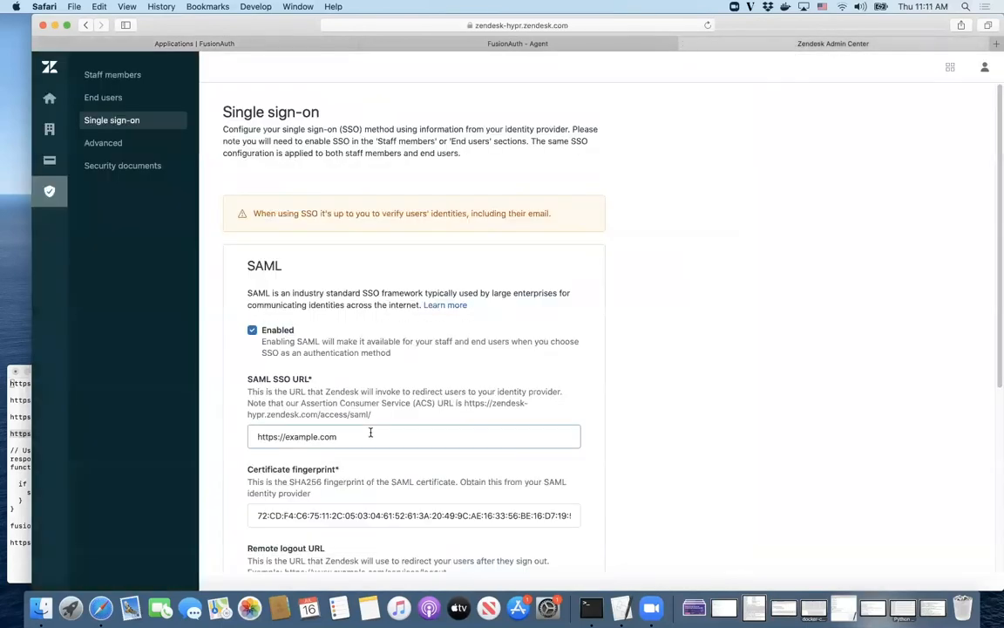
double_click(370, 435)
triple_click(370, 432)
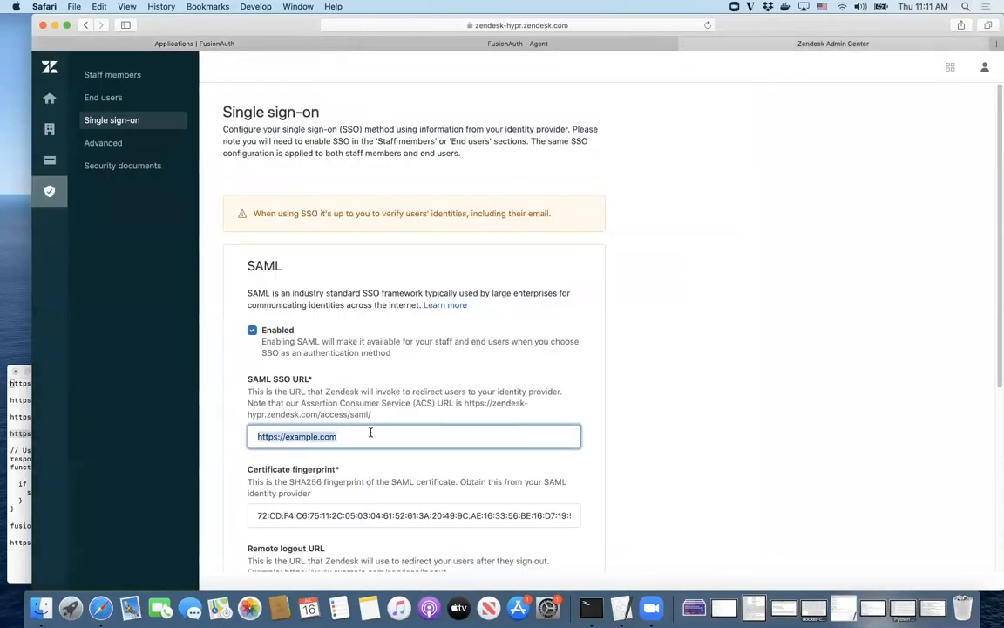
key("super+v")
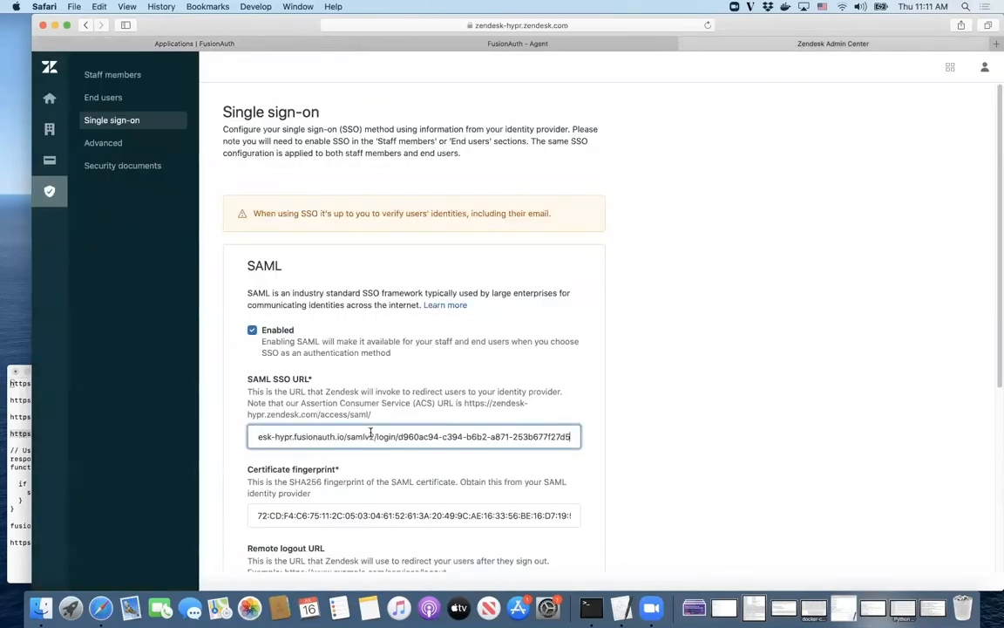
Step: Put FusionAuth's SAML Logout URL into Zendesk's Remote logout URL field
left_click(223, 45)
left_click_drag(357, 270, 668, 269)
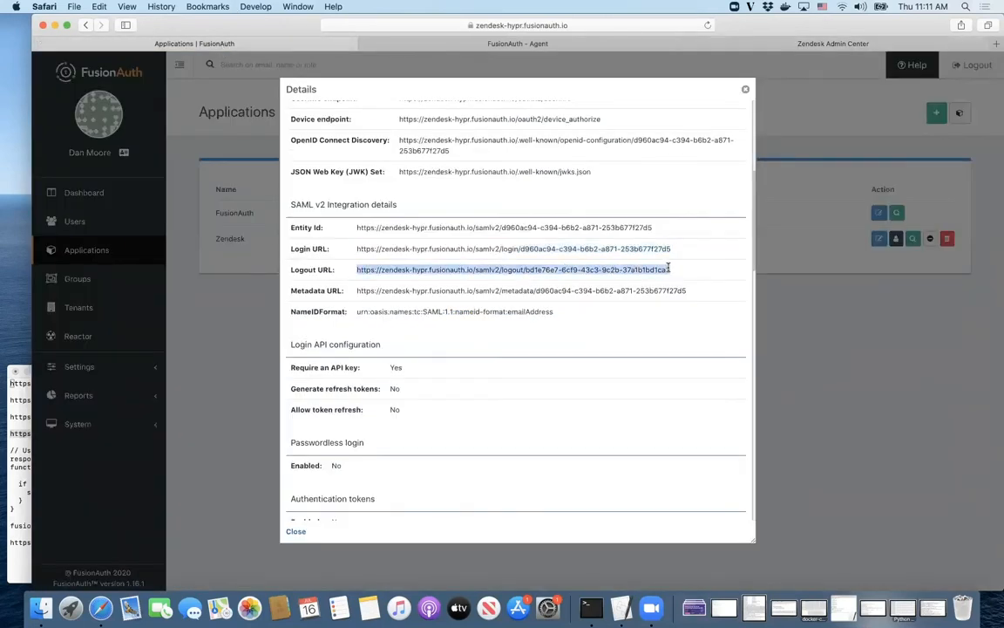
key("super+c")
left_click(824, 47)
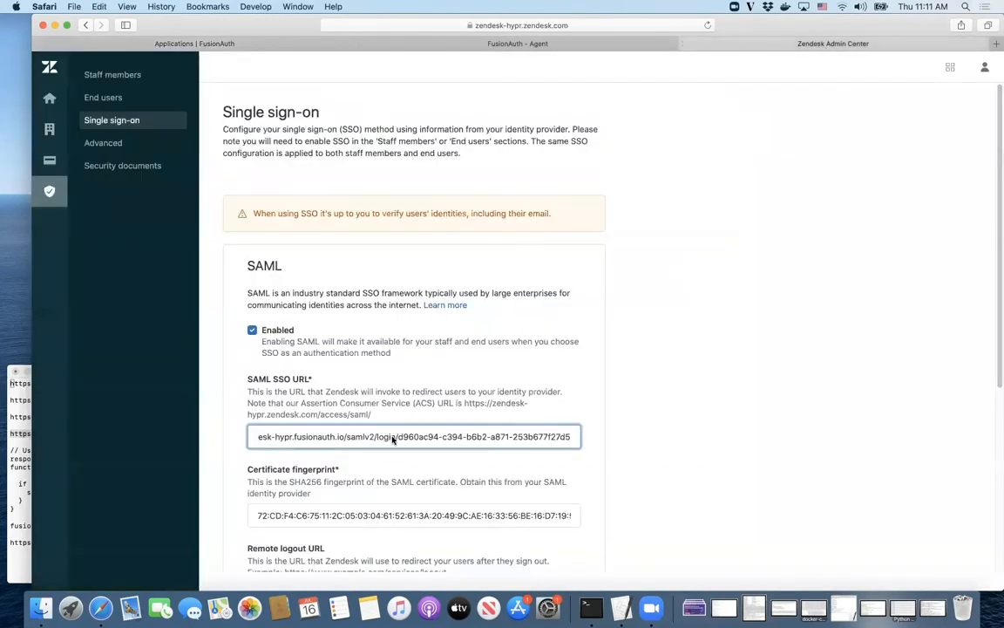
scroll(389, 515, "down", 3)
triple_click(342, 537)
key("super+v")
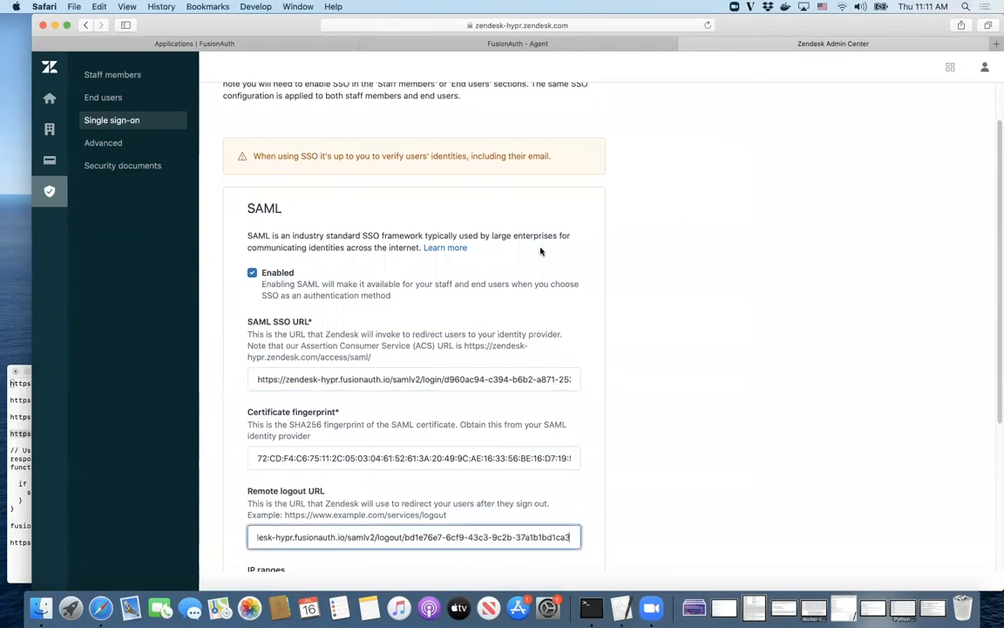
Step: Clear Zendesk's certificate fingerprint field and close FusionAuth's application details dialog
left_click(314, 456)
key("super+a")
key("BackSpace")
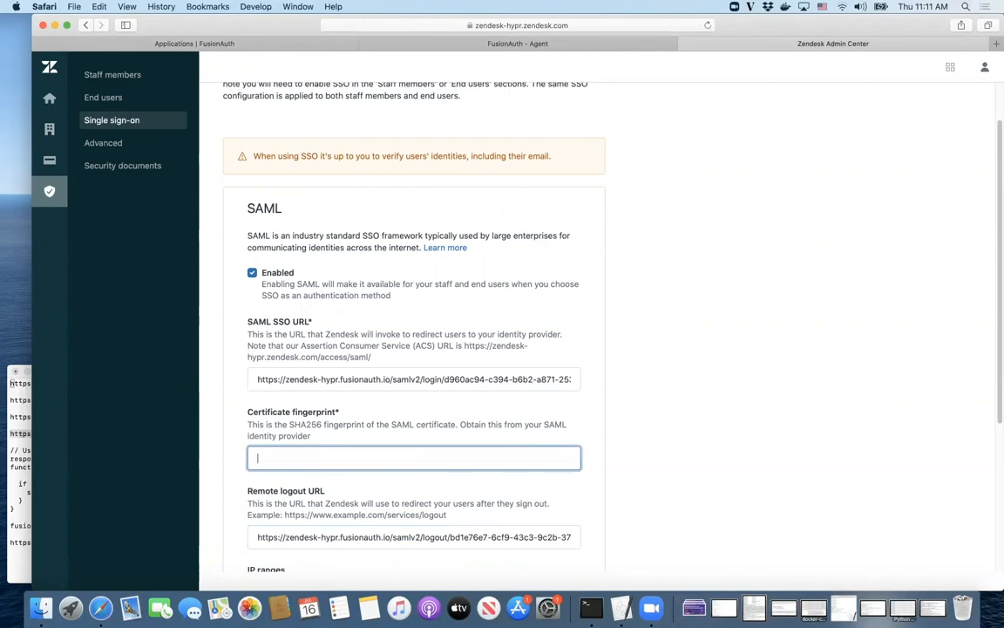
left_click(231, 43)
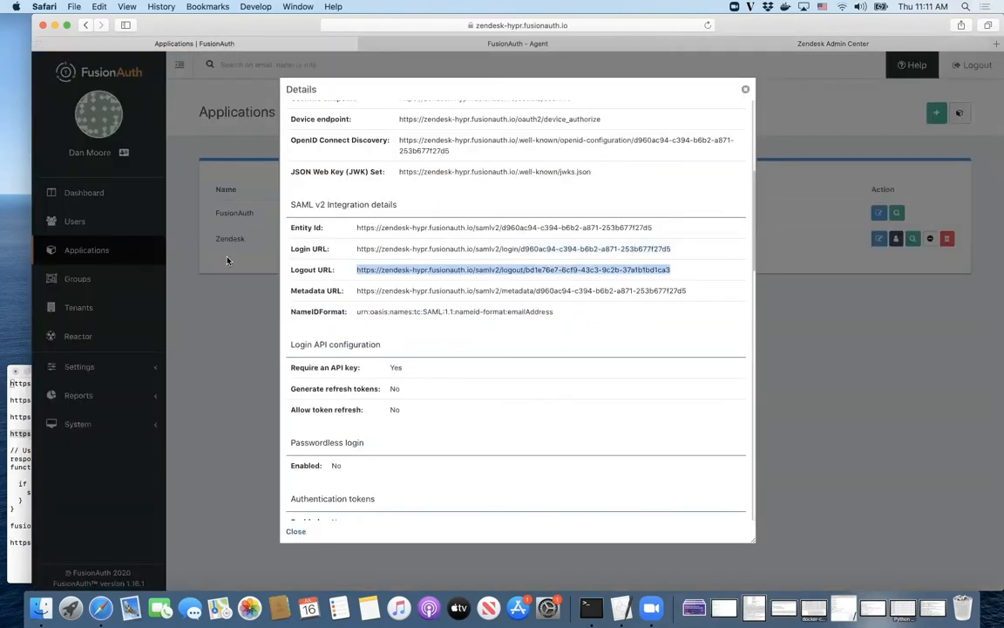
left_click(747, 93)
left_click(70, 367)
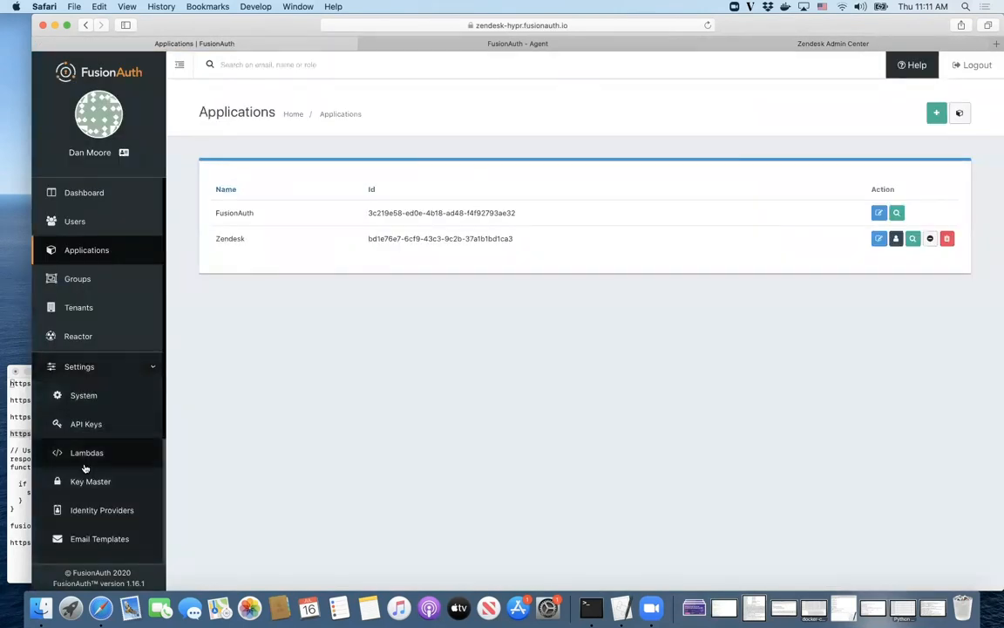
Step: Open the Zendesk SAML key in Key Master and copy its SHA-256 fingerprint
left_click(86, 480)
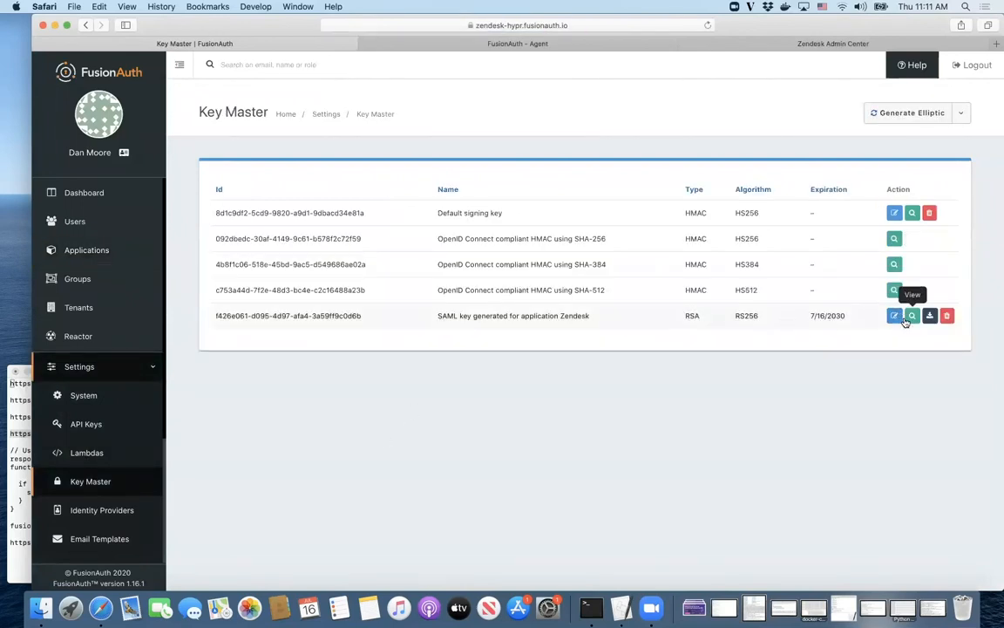
left_click(907, 320)
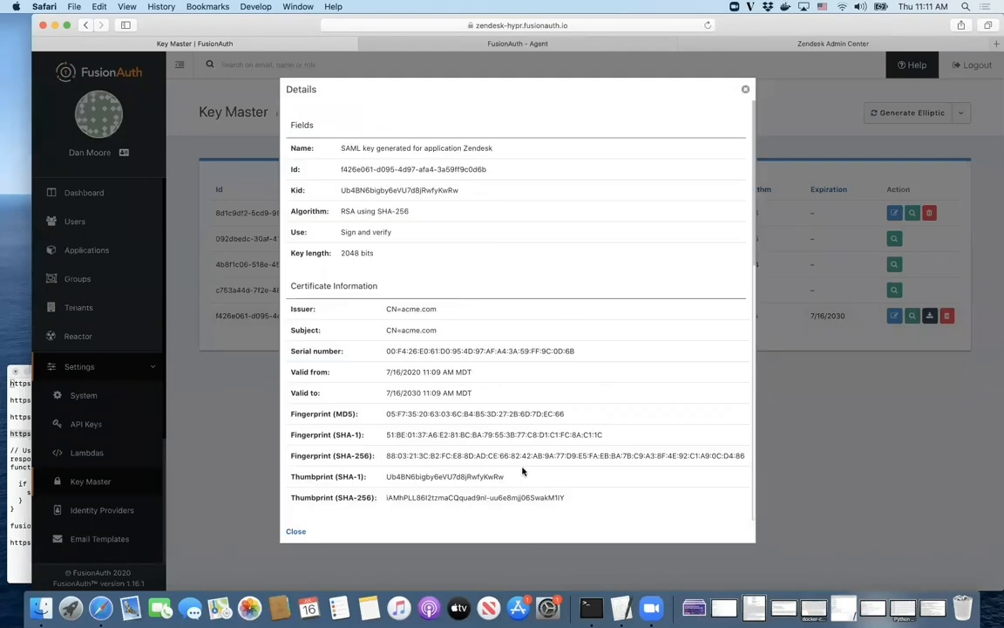
double_click(392, 456)
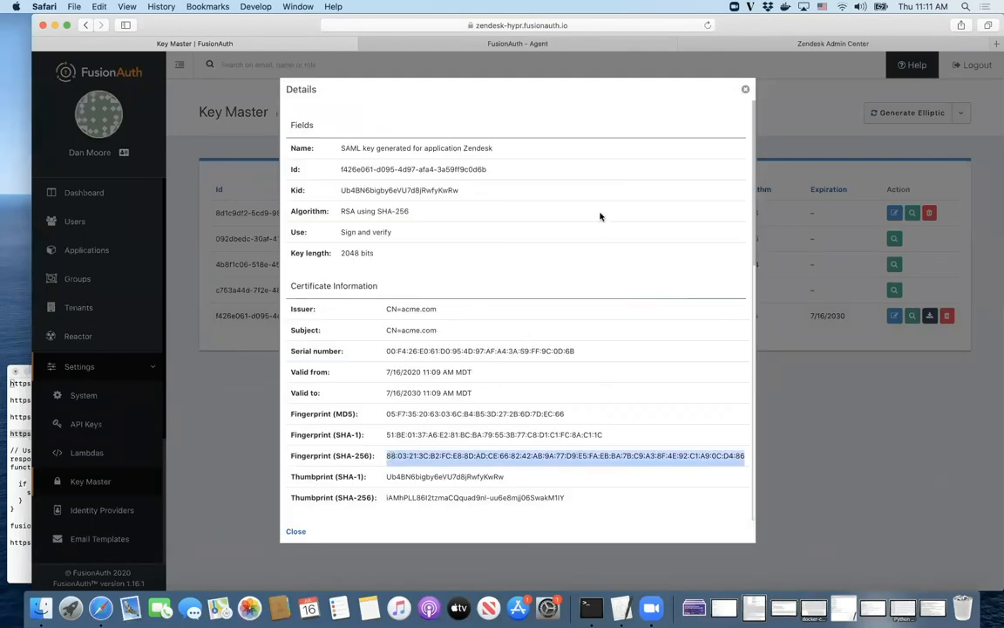
left_click(725, 48)
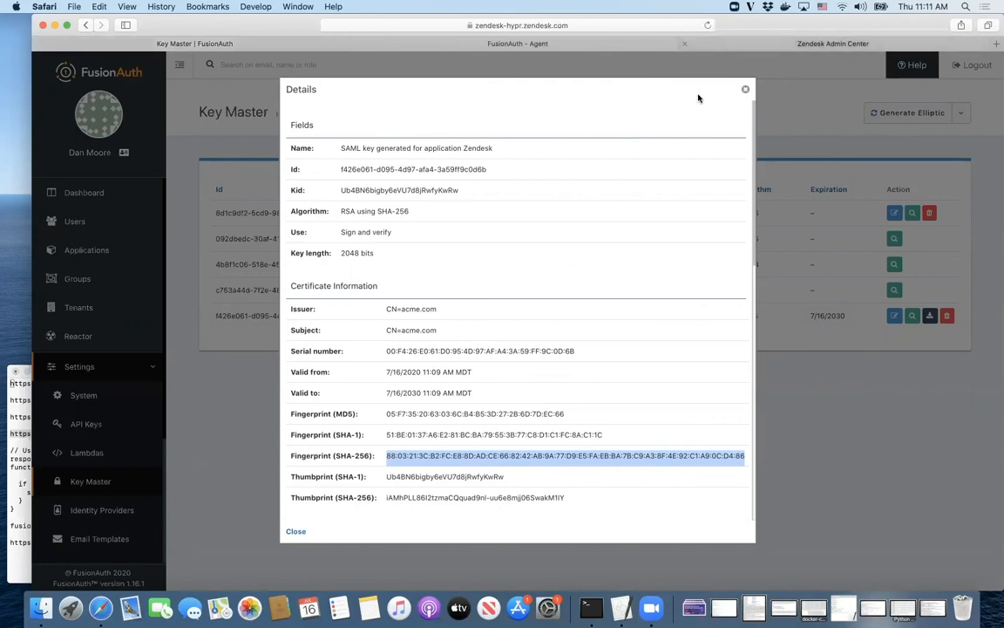
Step: Paste FusionAuth's SHA-256 fingerprint as Zendesk's certificate fingerprint and save the SAML settings
key("super+v")
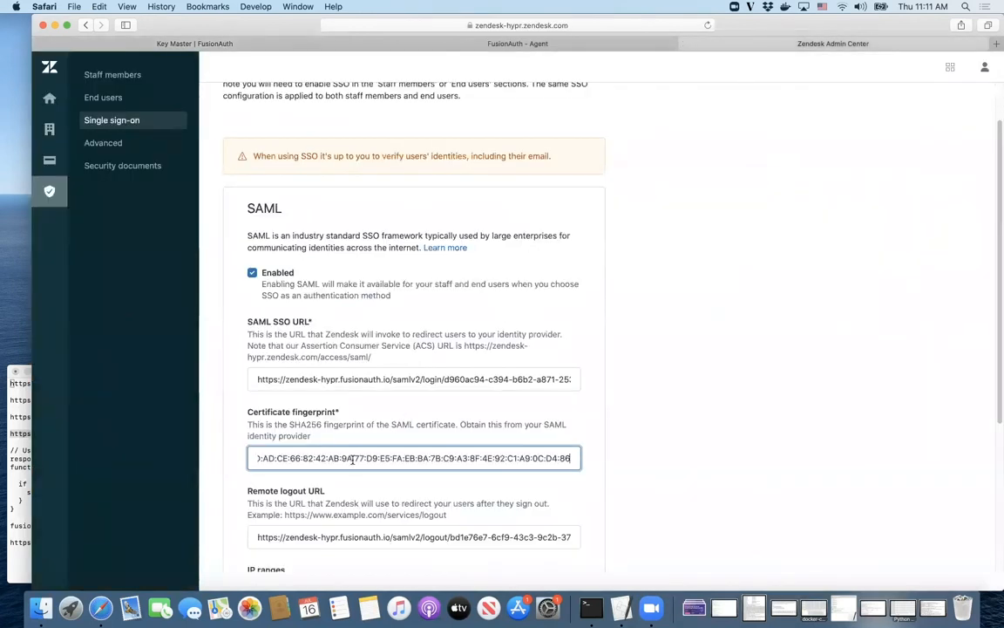
key("super+Left")
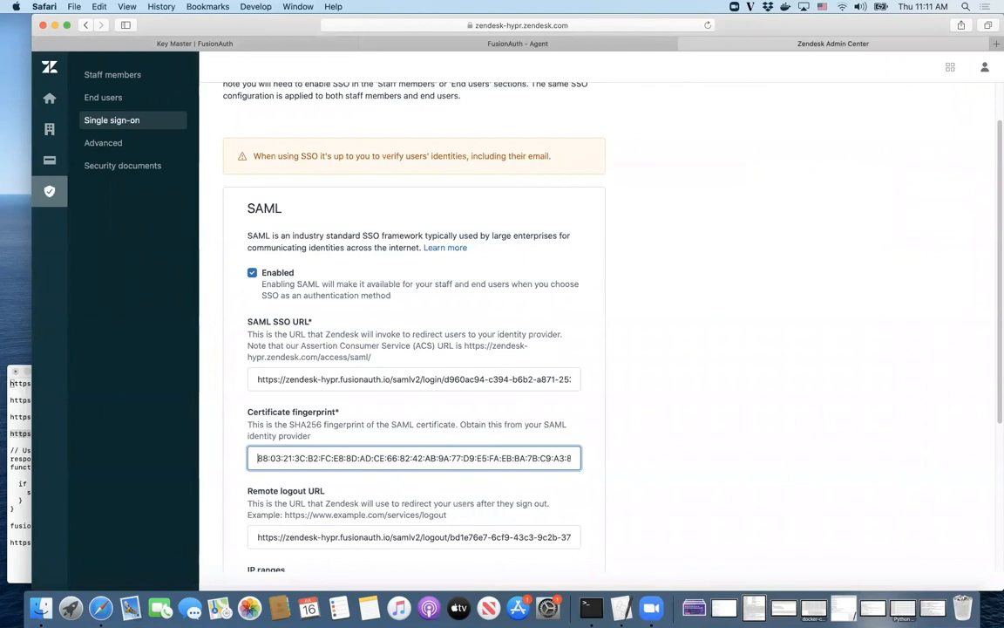
scroll(442, 457, "down", 5)
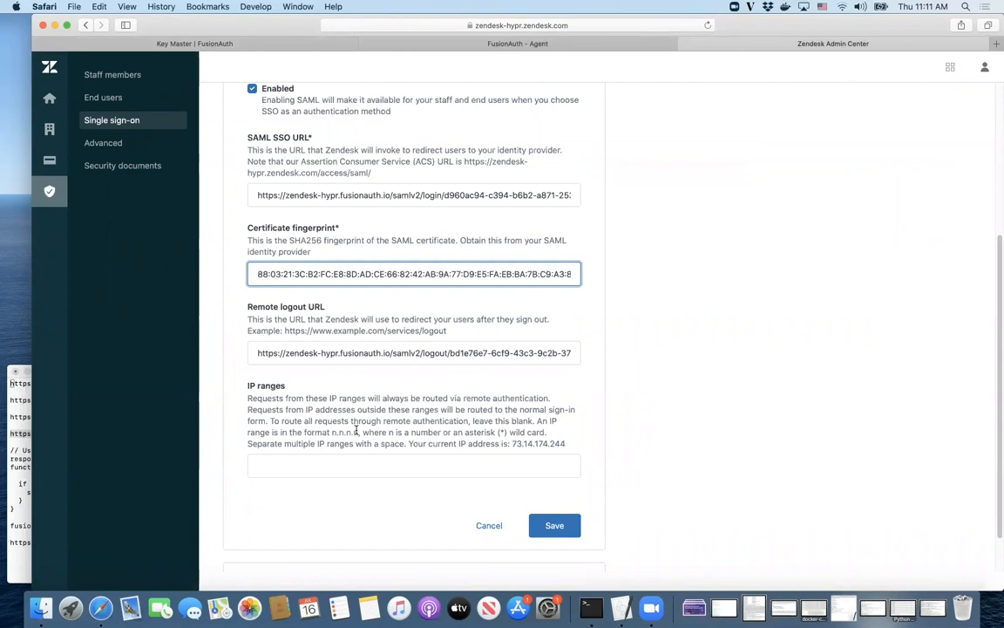
left_click(540, 527)
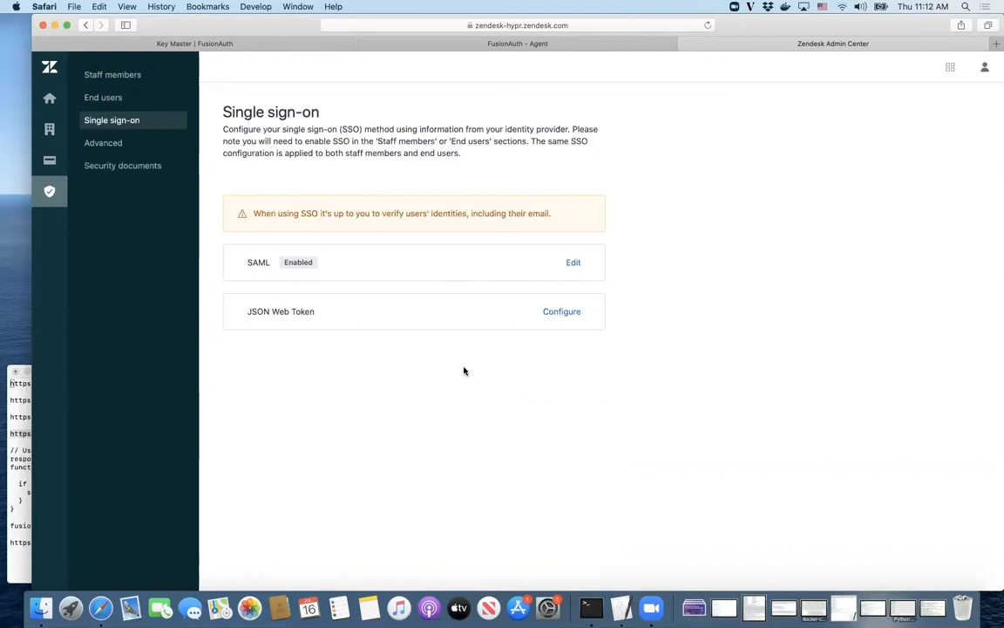
Step: Switch End users from Zendesk authentication to external SAML single sign-on and save
left_click(106, 100)
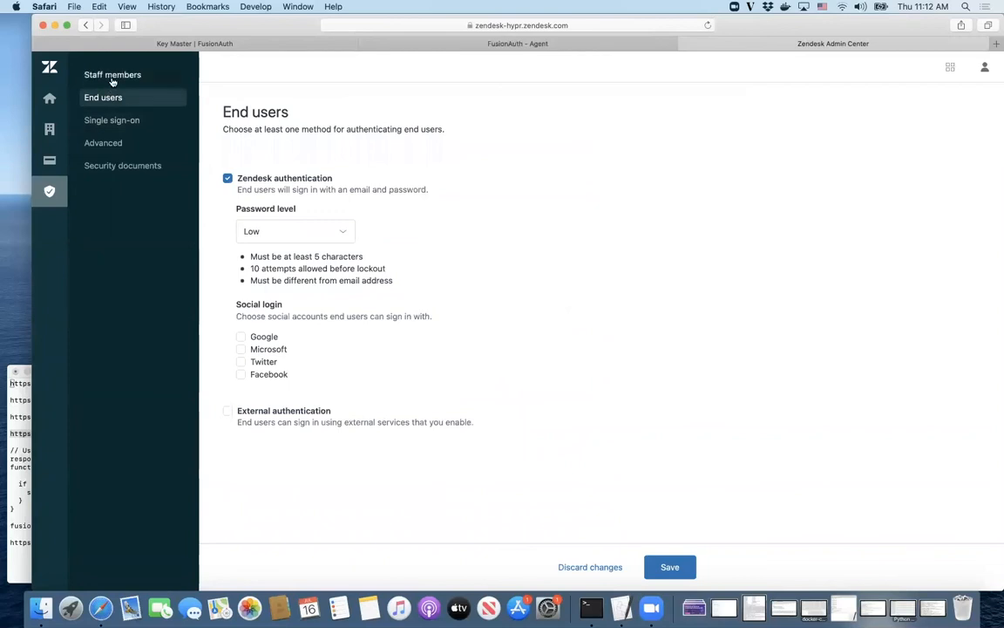
left_click(228, 178)
left_click(226, 226)
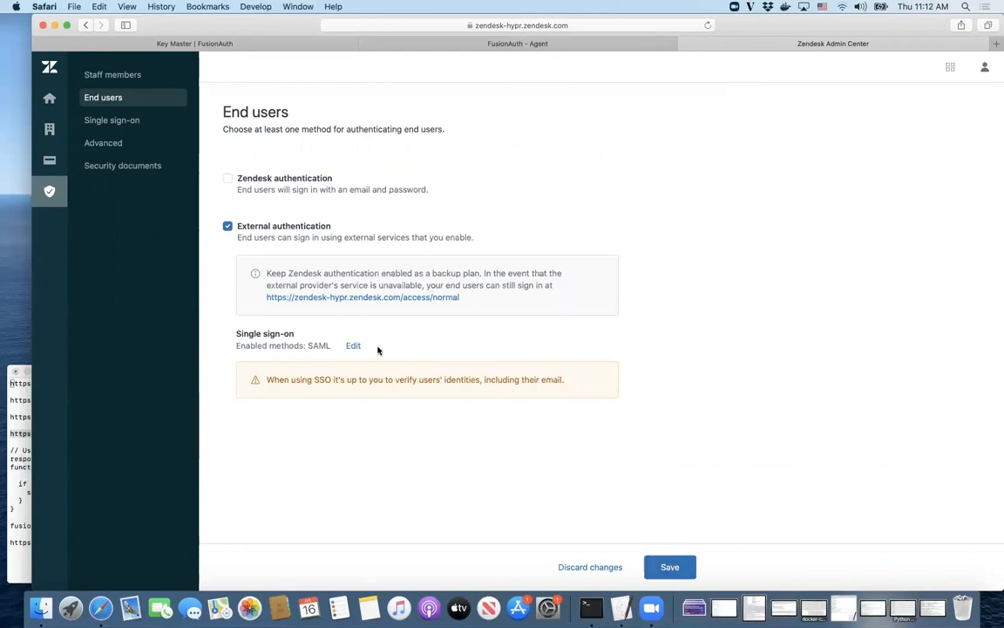
left_click(670, 569)
Step: Switch Zendesk staff members from Zendesk authentication to external Single sign-on, saving and confirming the disable
left_click(131, 75)
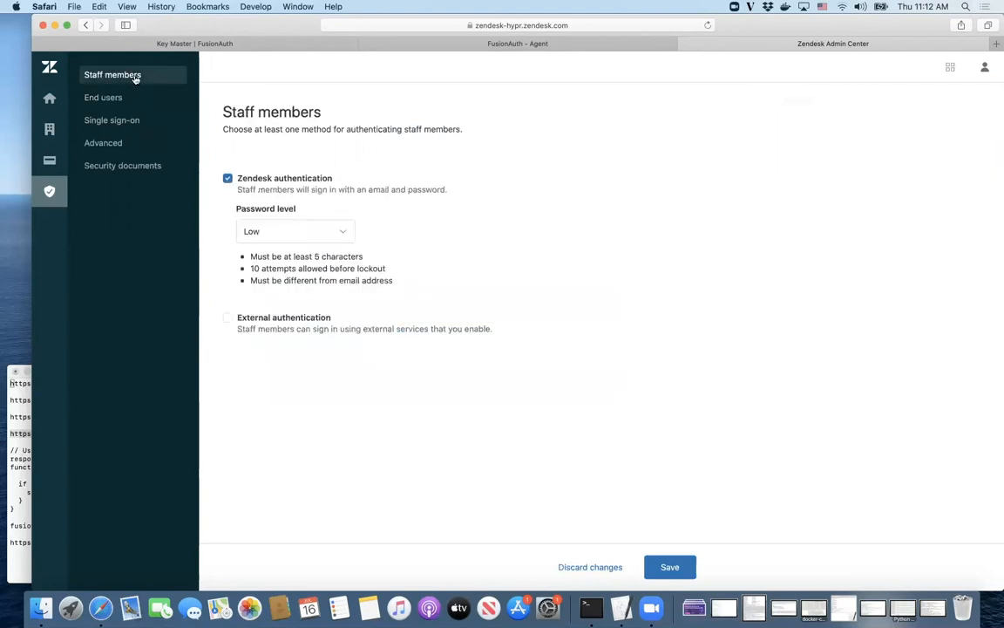
left_click(227, 178)
left_click(226, 226)
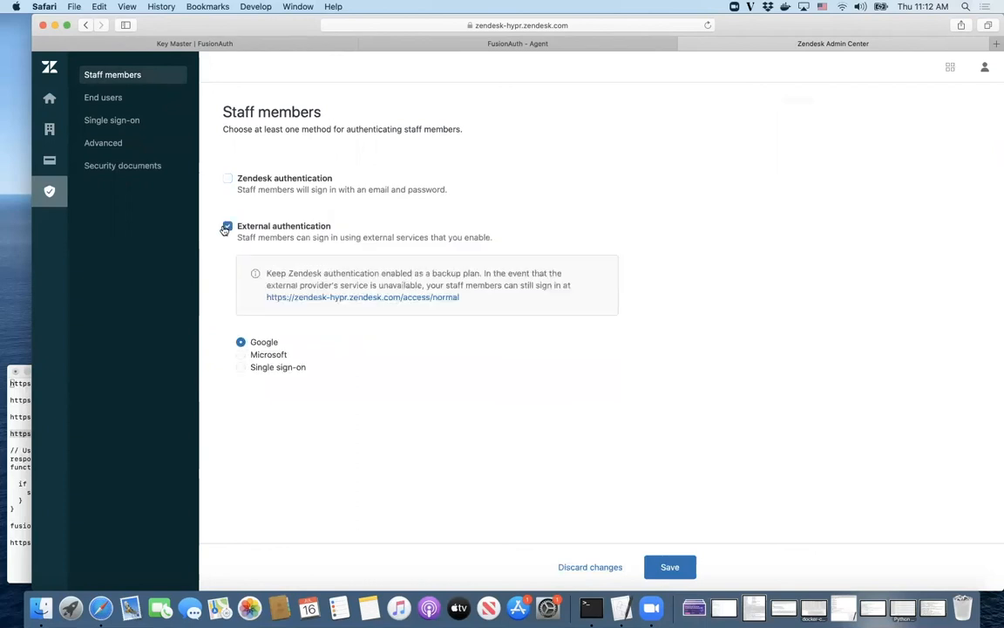
left_click(281, 368)
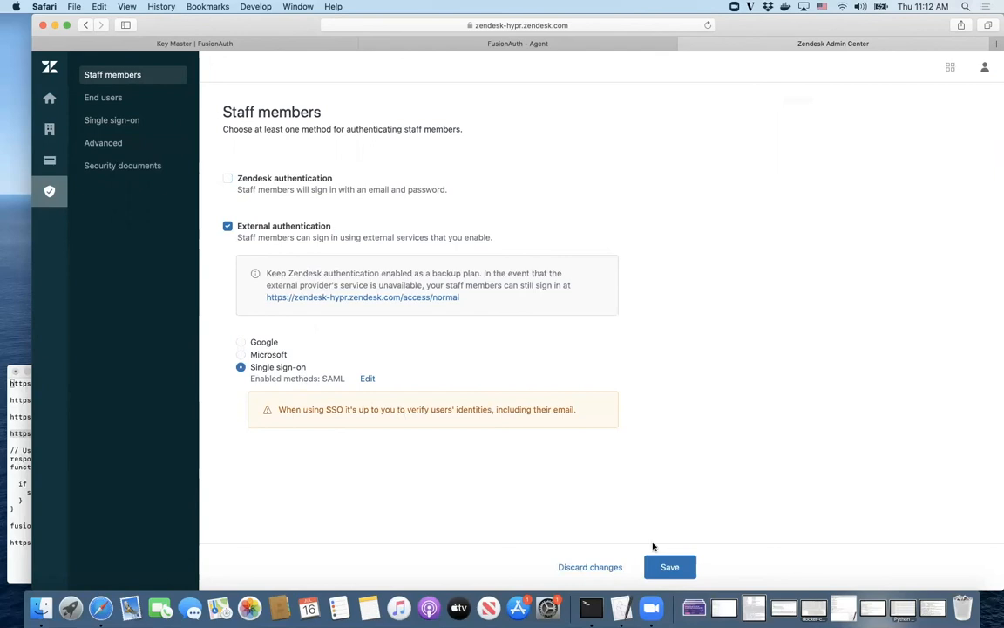
left_click(670, 568)
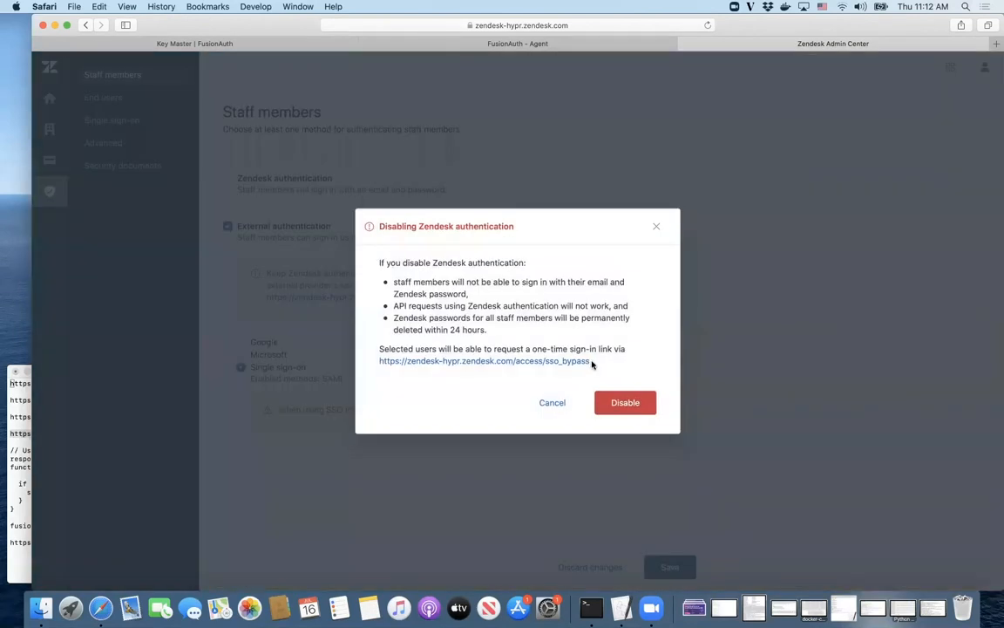
left_click(619, 402)
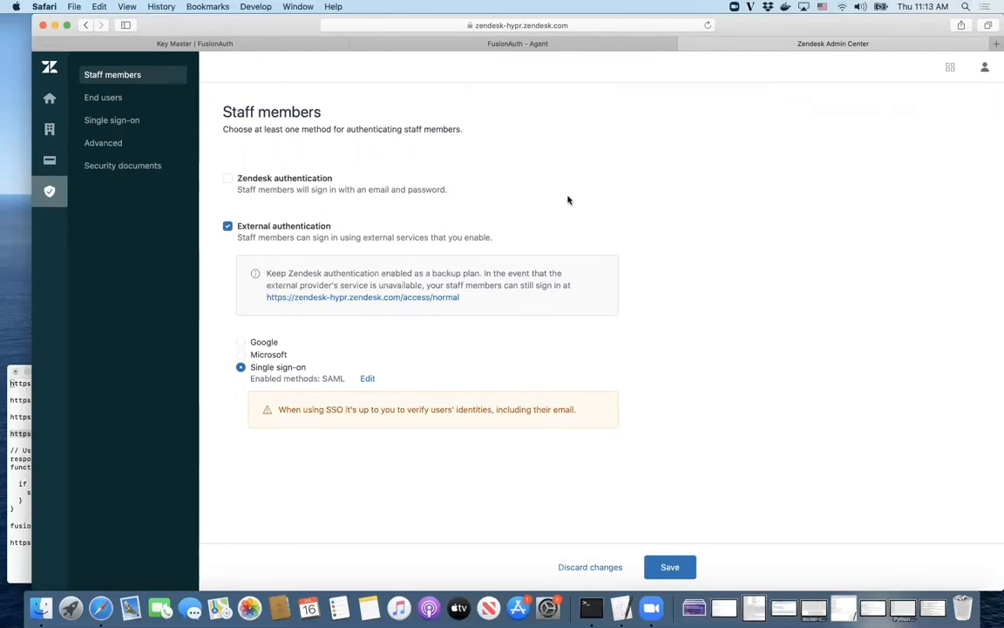
Step: Open a Safari private window and load the Zendesk site URL copied from the notes
left_click(75, 6)
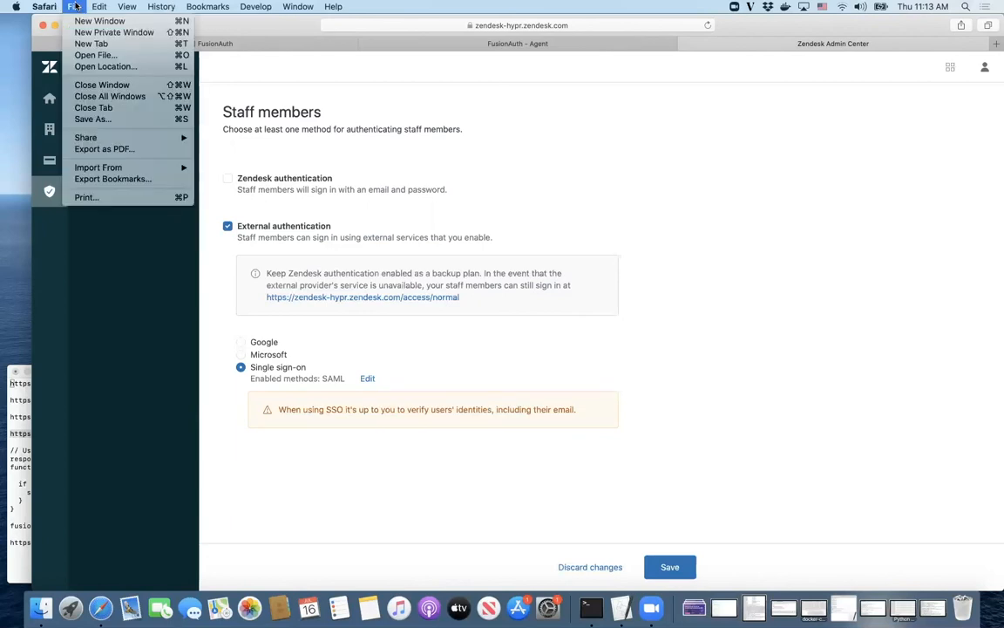
left_click(96, 32)
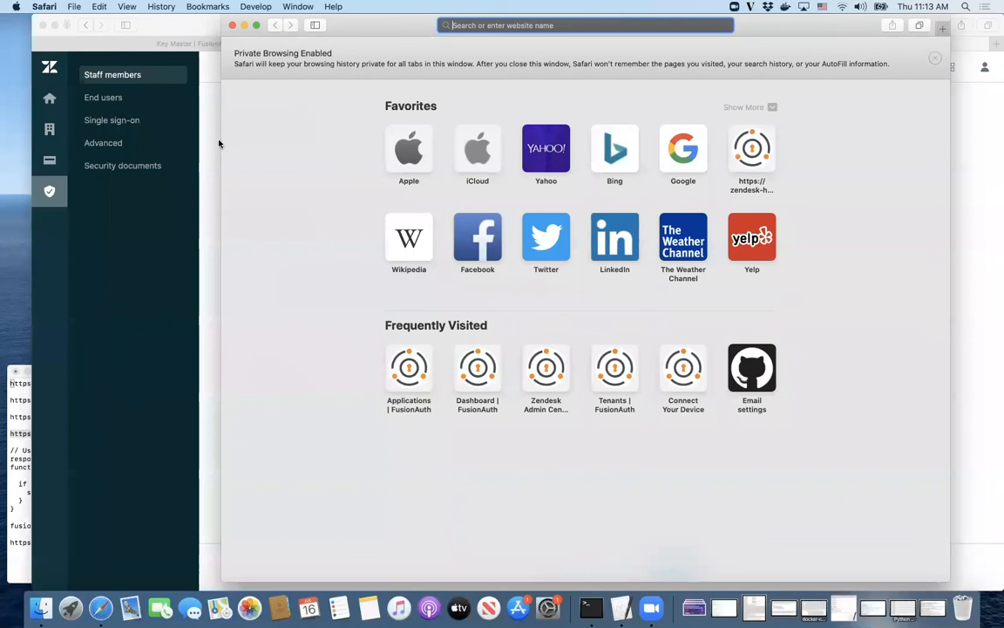
left_click(20, 379)
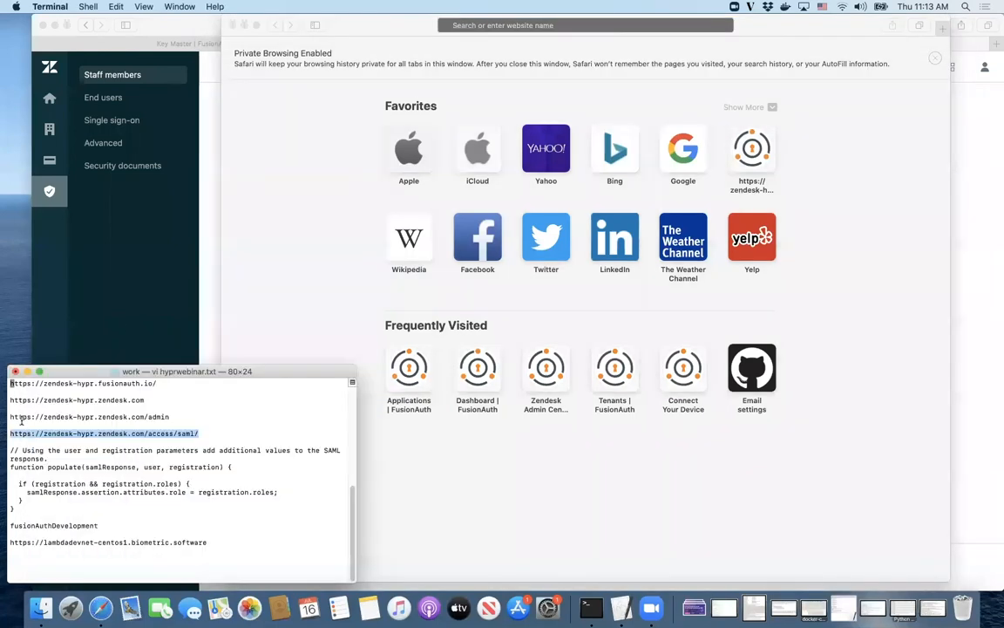
triple_click(108, 400)
key("super+c")
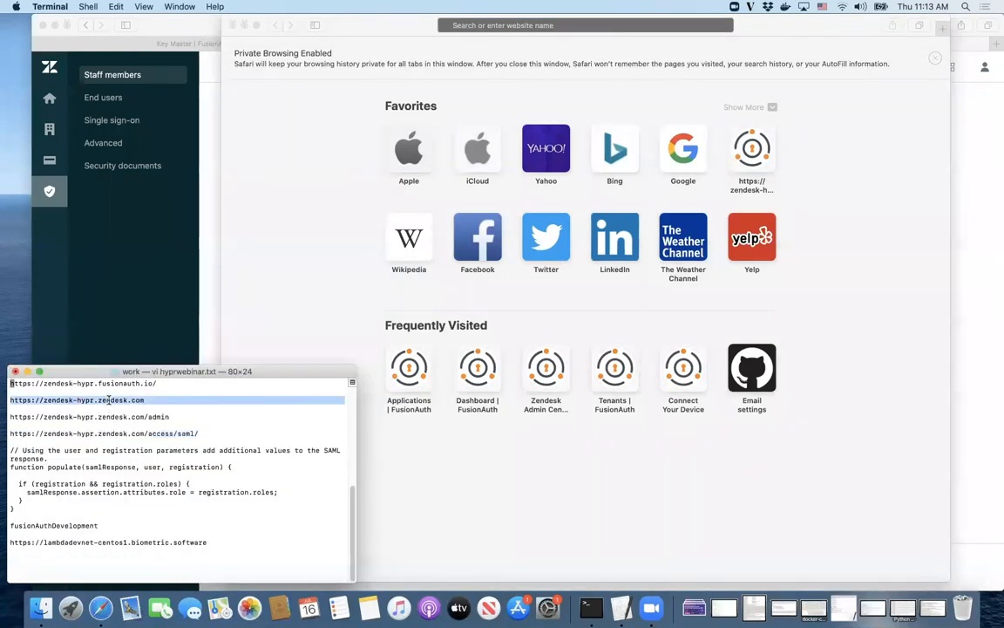
left_click(295, 238)
key("super+v")
key("Return")
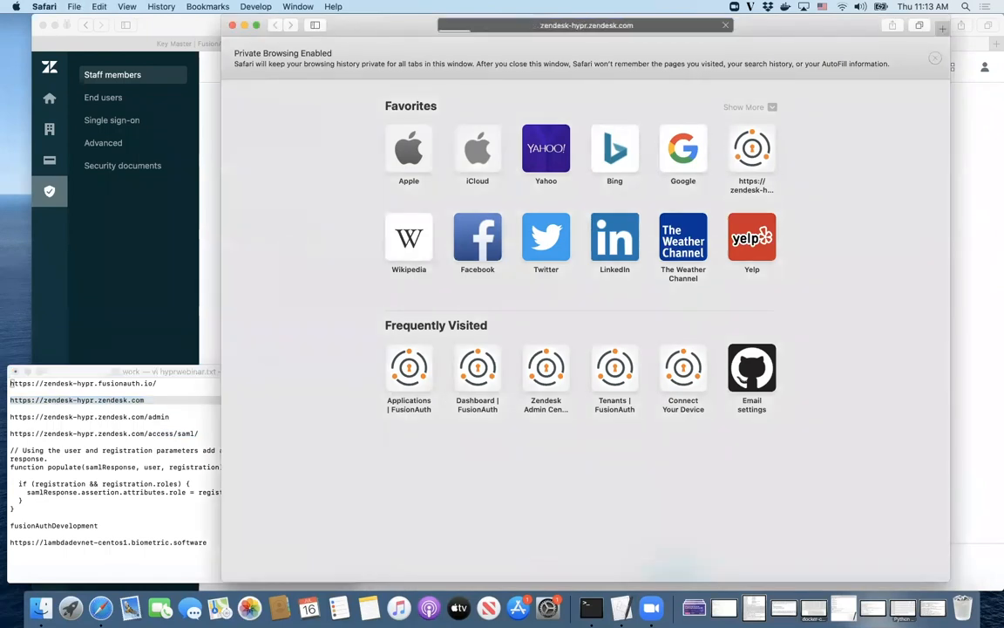
Step: Sign in on the FusionAuth login page with the agent's email and password
type("agent@example.com")
key("Tab")
type("password")
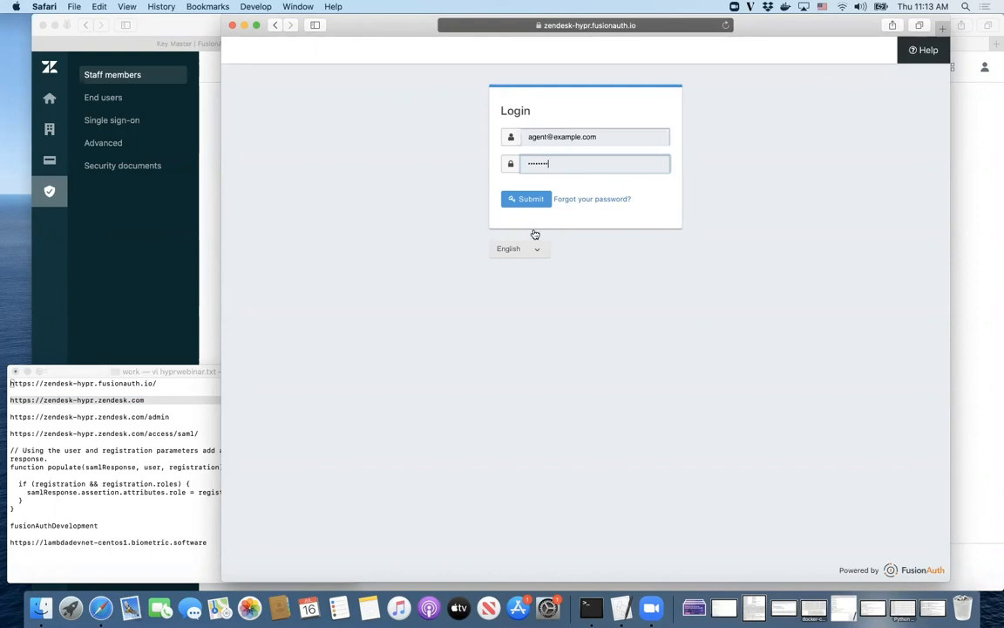
left_click(529, 200)
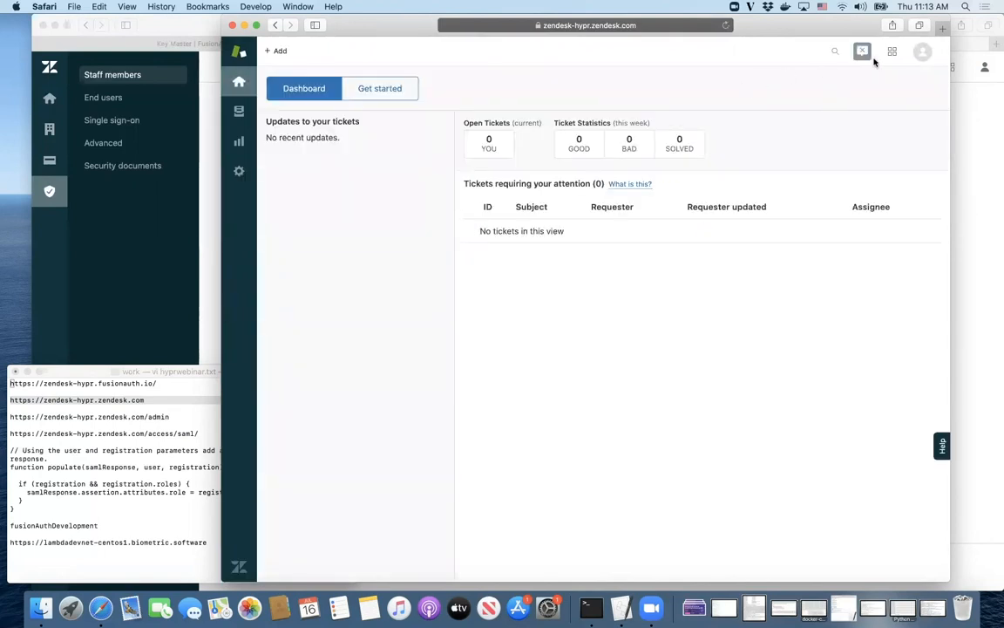
Step: View the signed-in agent's Zendesk profile, then close the private window and return to Key Master
left_click(918, 58)
left_click(882, 98)
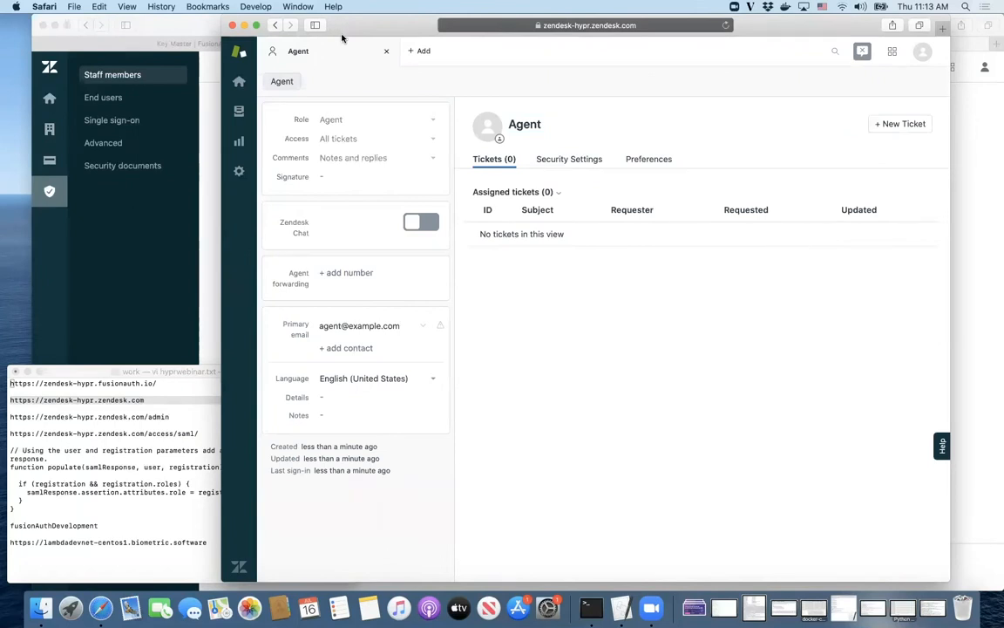
left_click(232, 27)
left_click(179, 44)
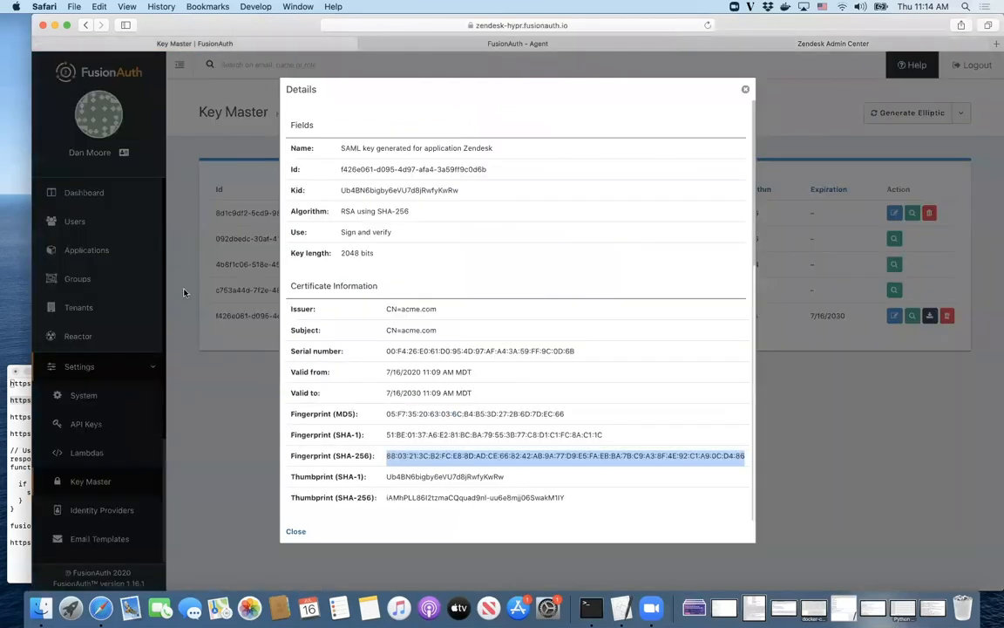
Step: Close the certificate details and start a new HYPR identity provider
left_click(746, 90)
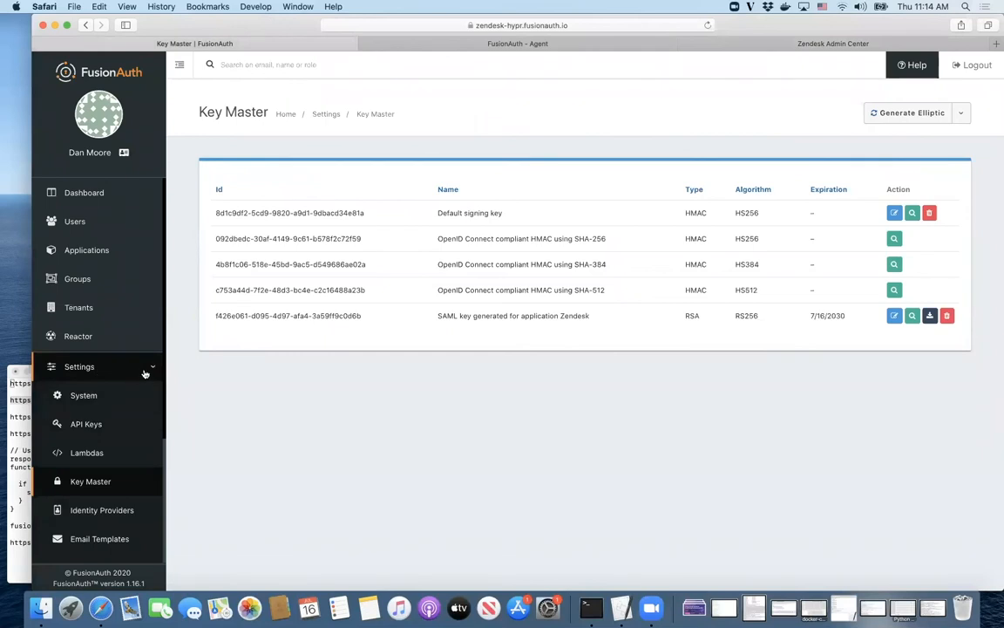
scroll(95, 443, "down", 1)
left_click(111, 497)
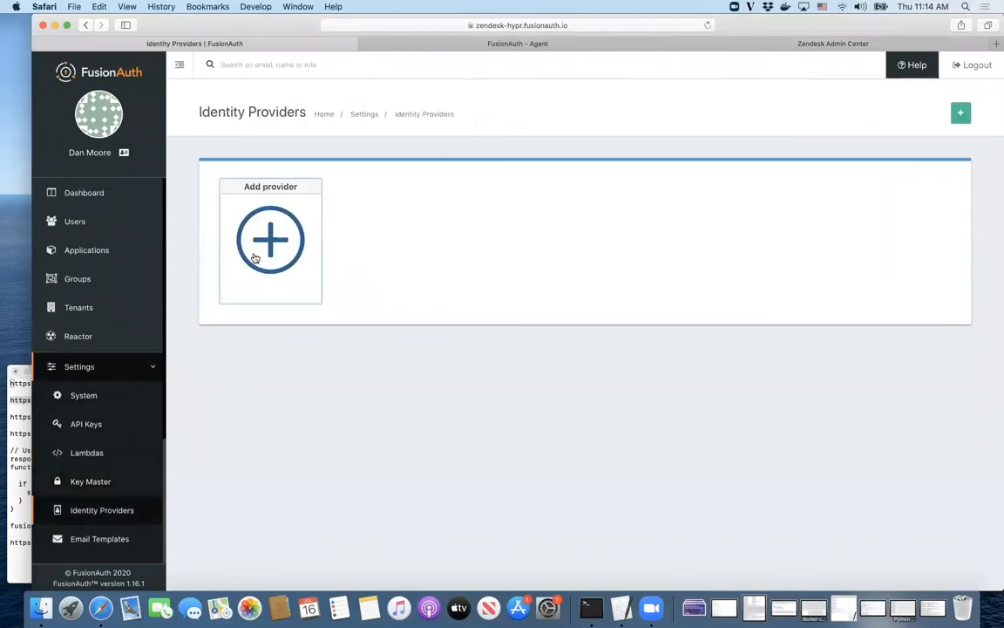
left_click(251, 210)
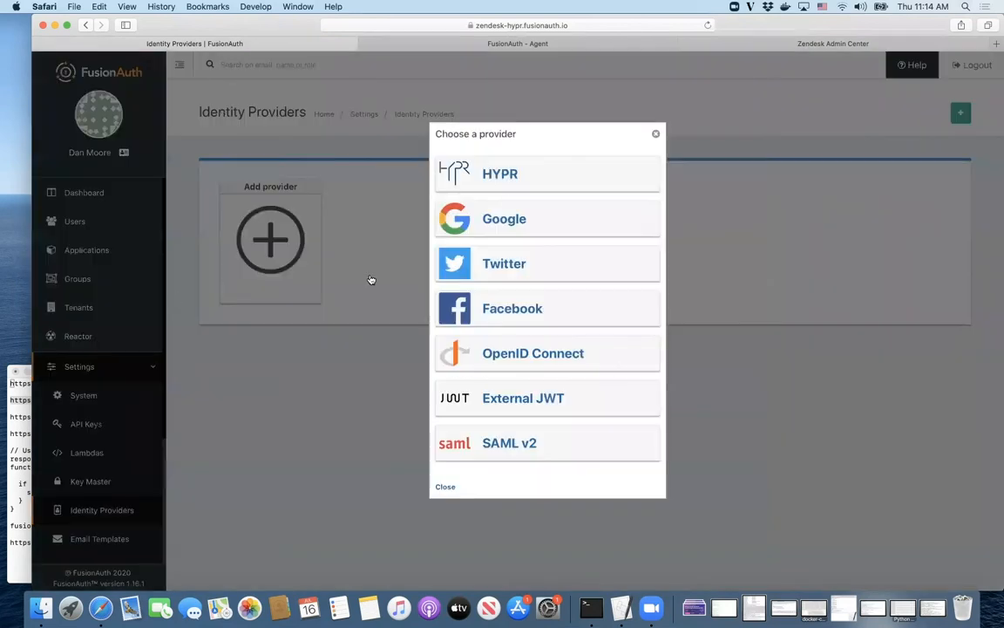
left_click(556, 176)
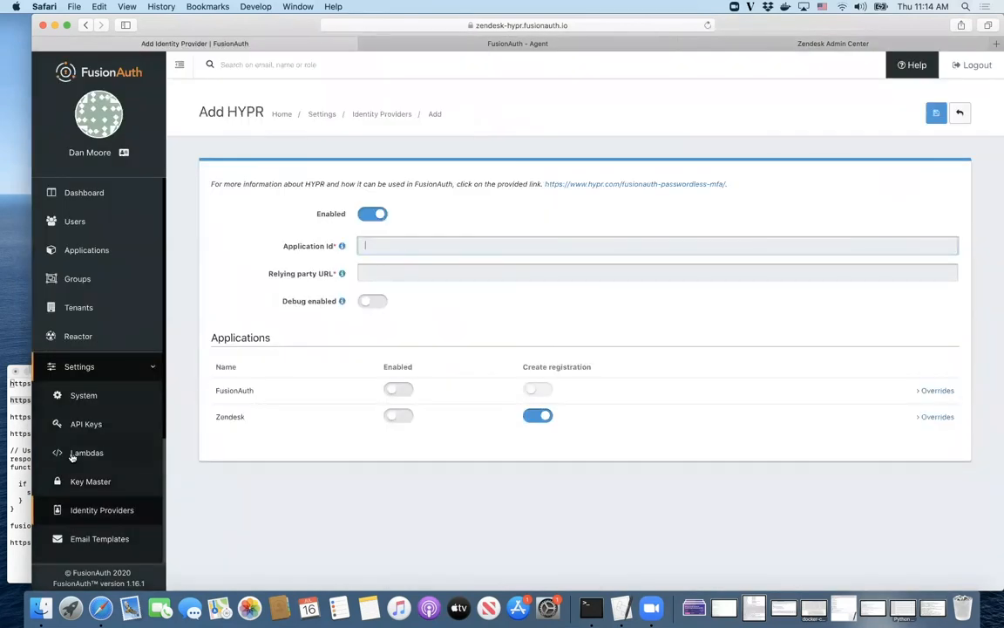
Step: Set the HYPR Application Id to fusionAuthDevelopment, copied from the notes
left_click(18, 419)
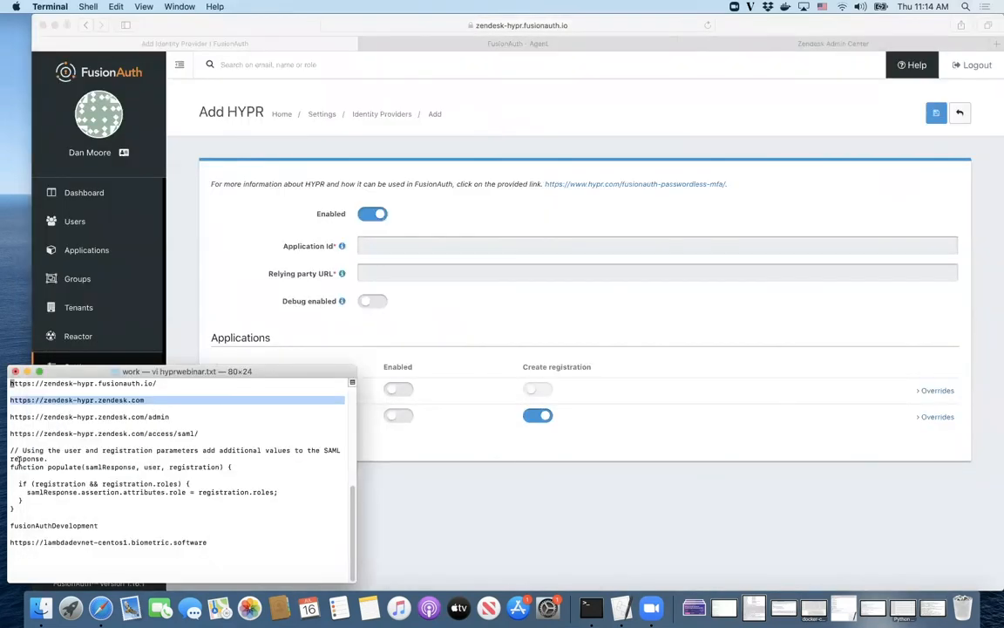
double_click(92, 525)
key("super+c")
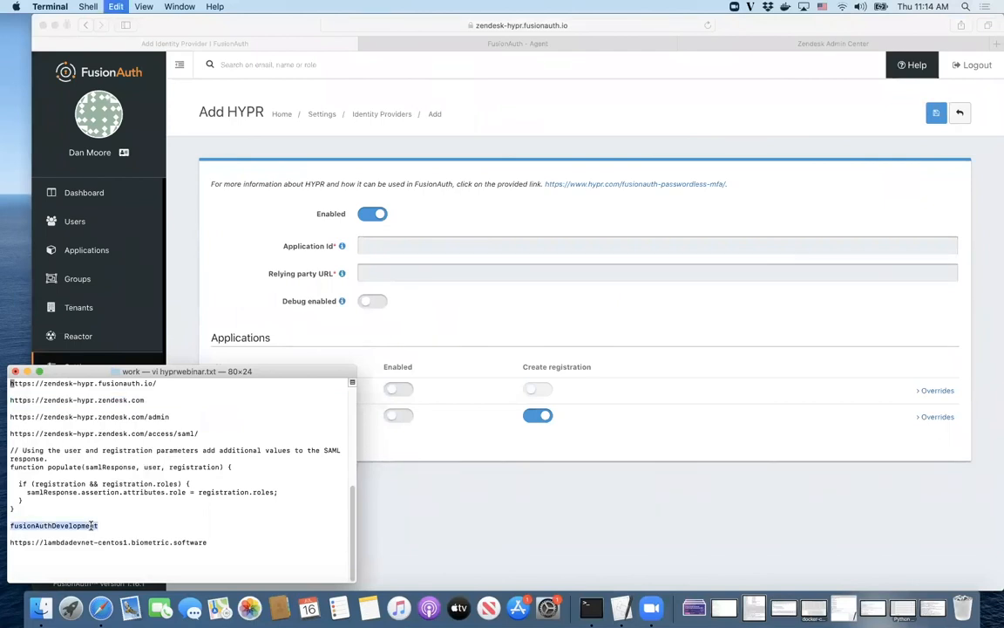
left_click(420, 248)
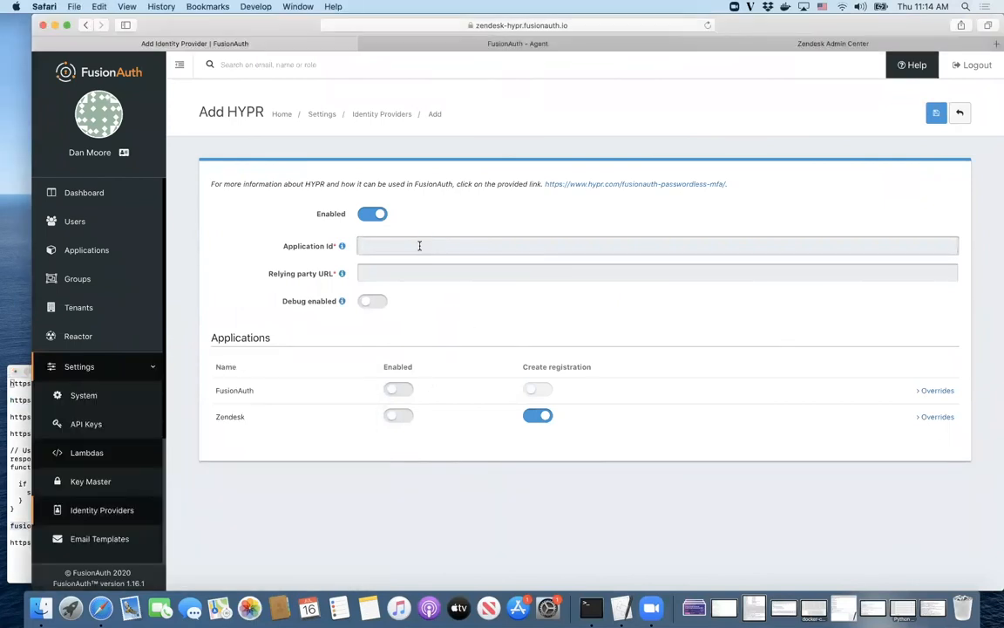
key("super+v")
Step: Paste the lambdadevnet relying party URL and enable HYPR for the Zendesk application
left_click(21, 513)
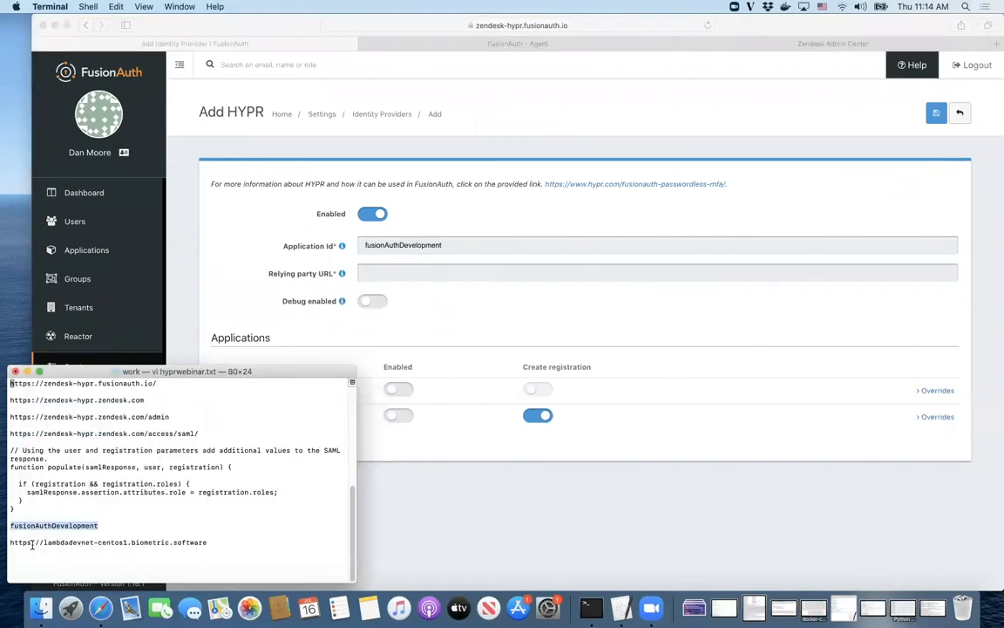
triple_click(34, 546)
triple_click(34, 543)
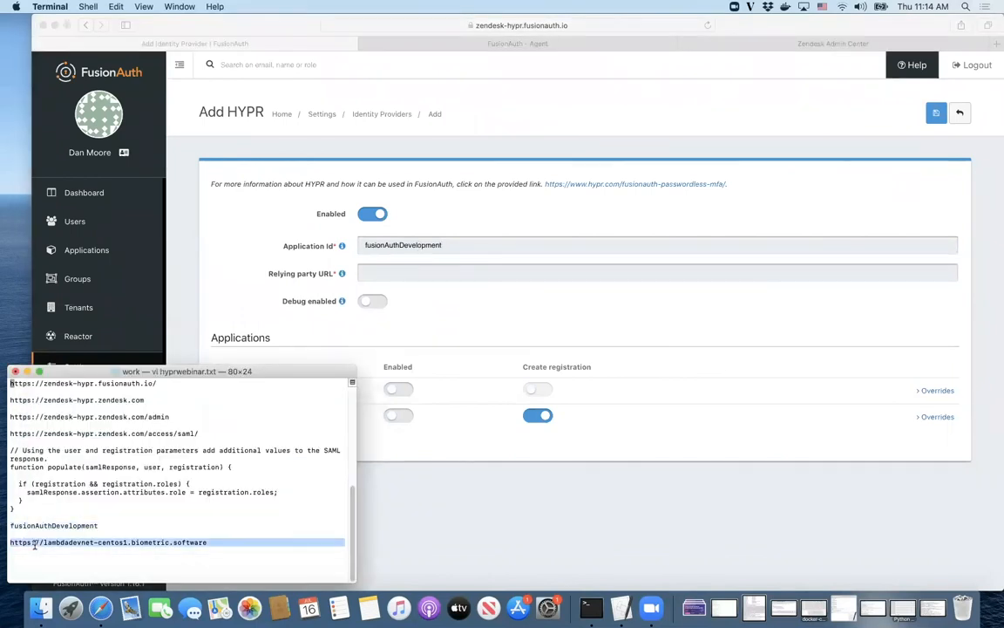
left_click(420, 272)
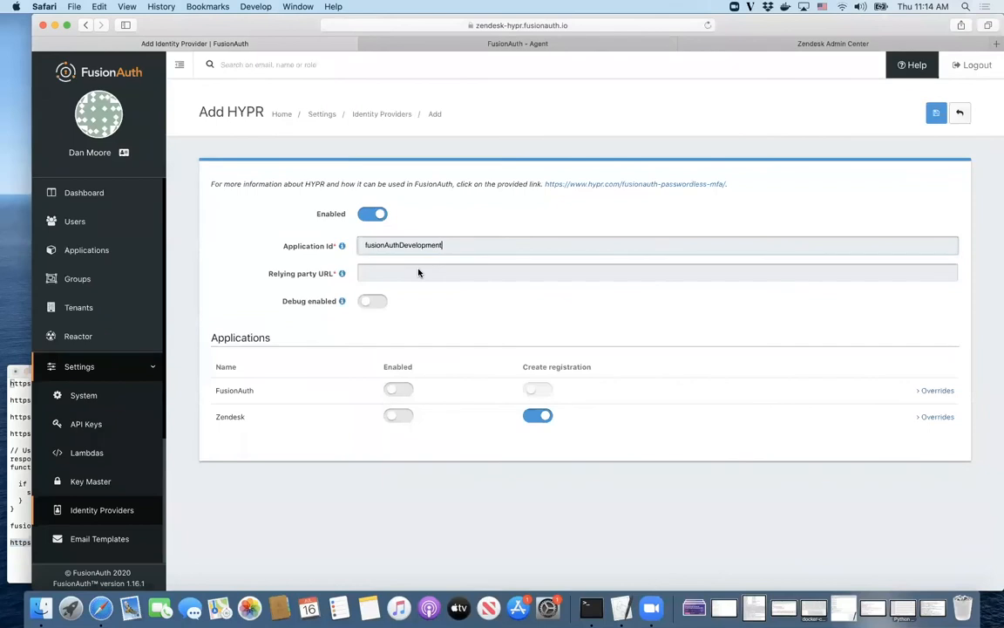
key("super+v")
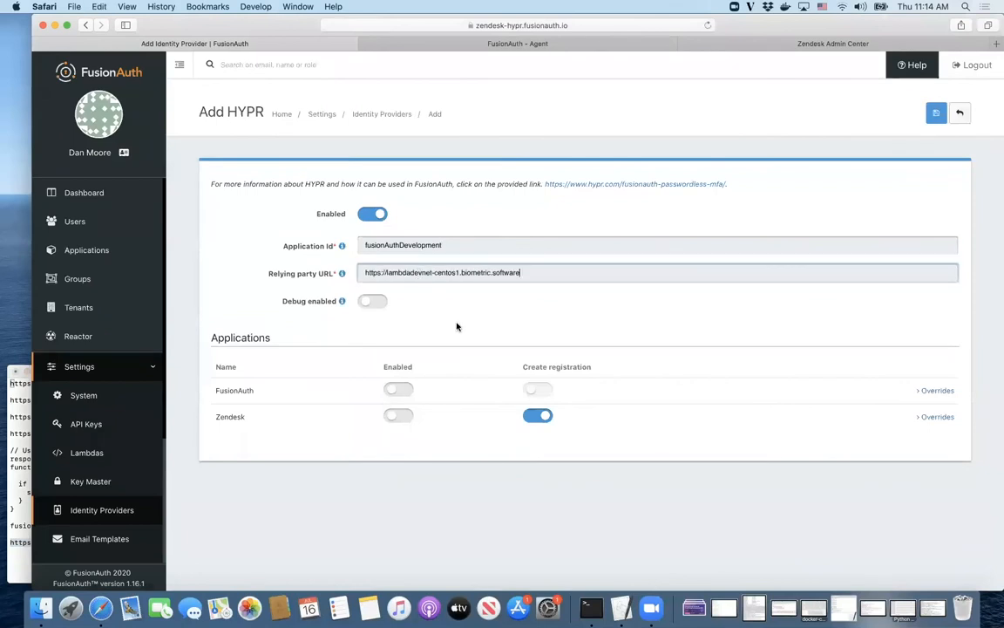
left_click(398, 417)
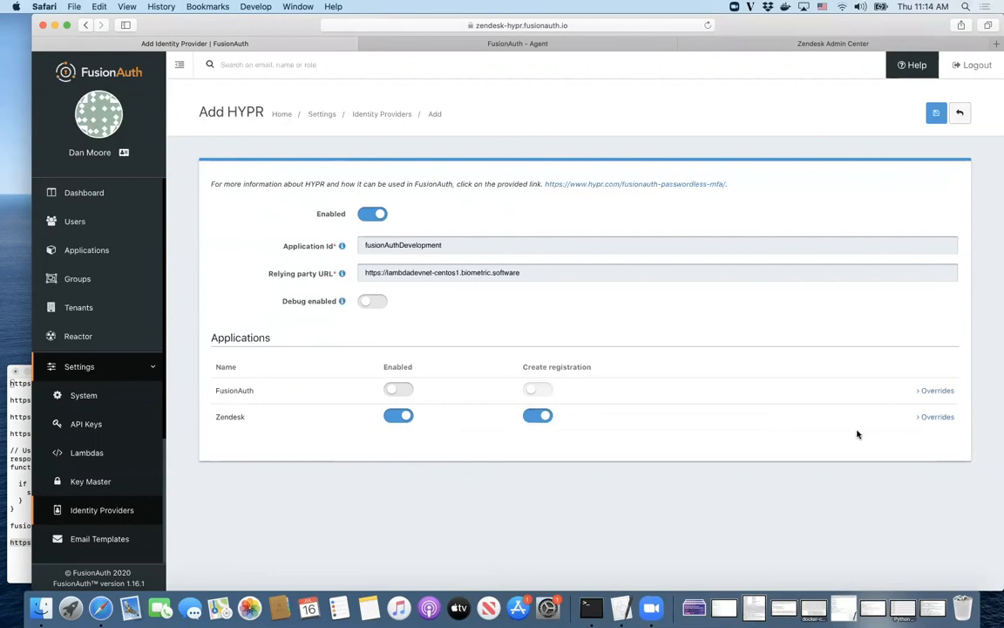
Step: Turn off Create registration for Zendesk and save the HYPR identity provider
left_click(929, 421)
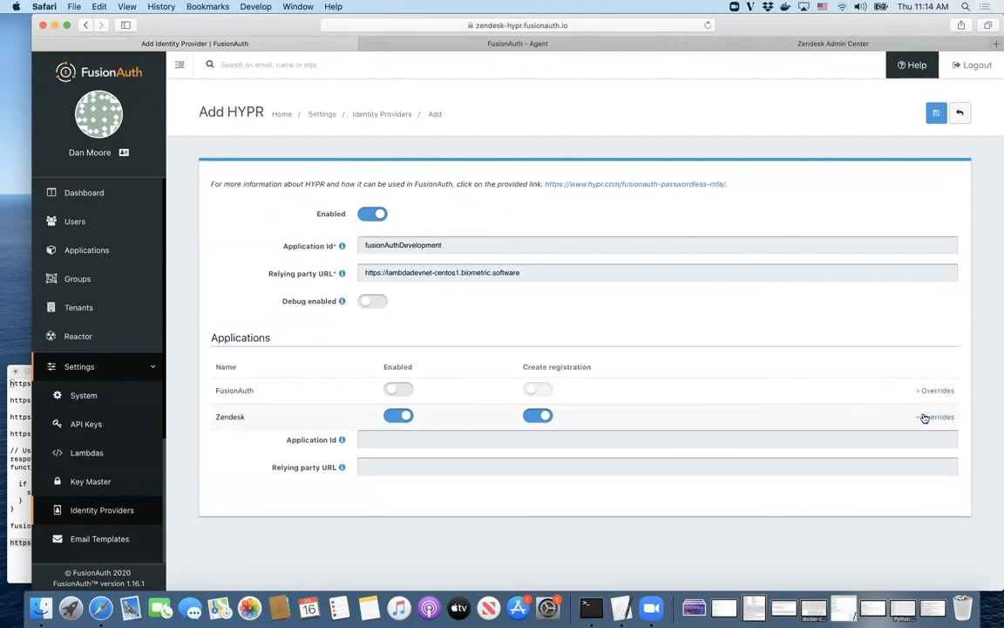
left_click(925, 418)
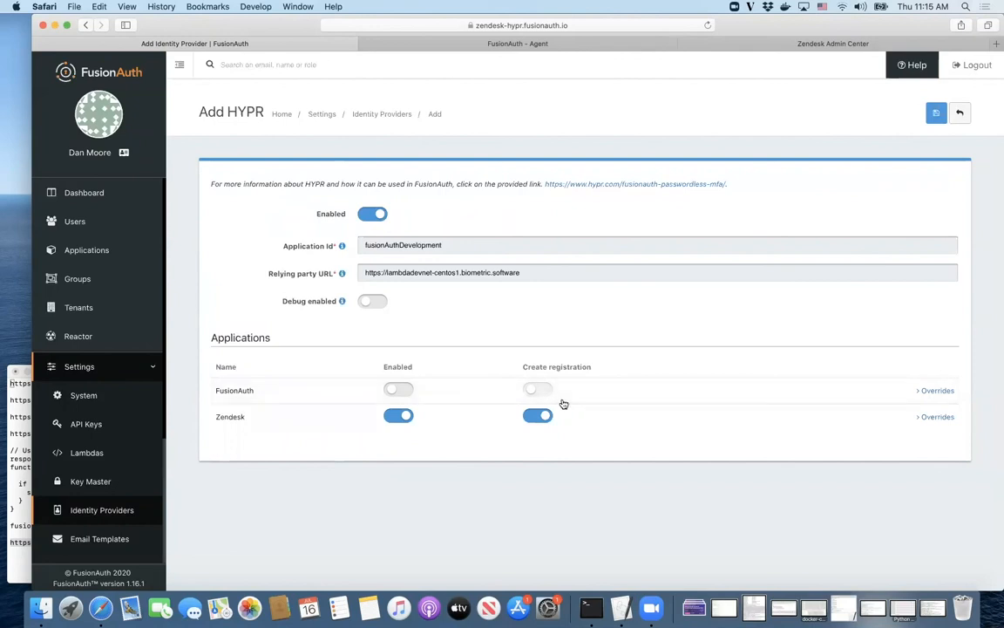
left_click(529, 419)
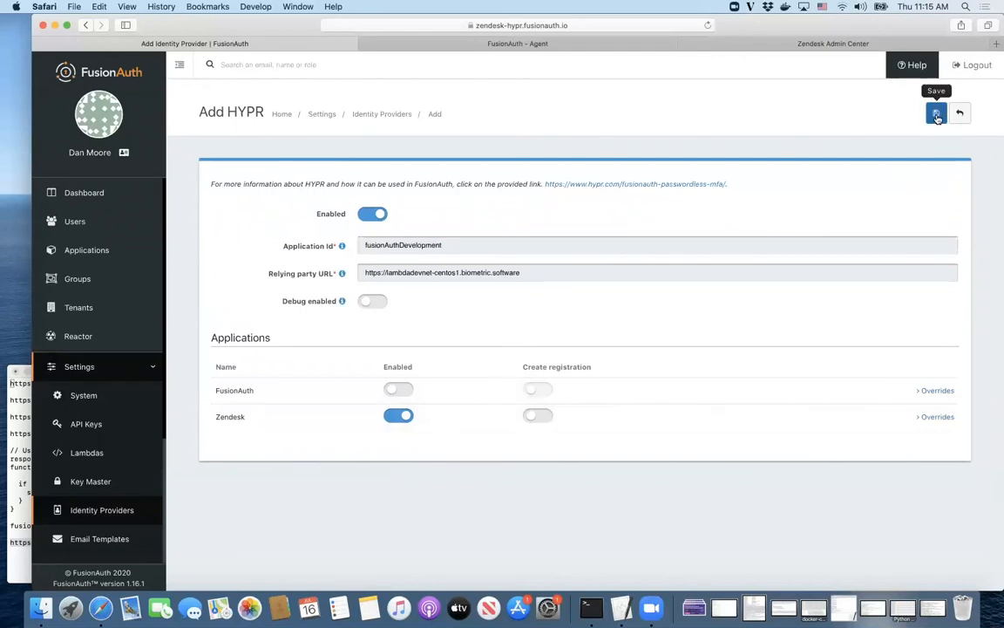
left_click(545, 272)
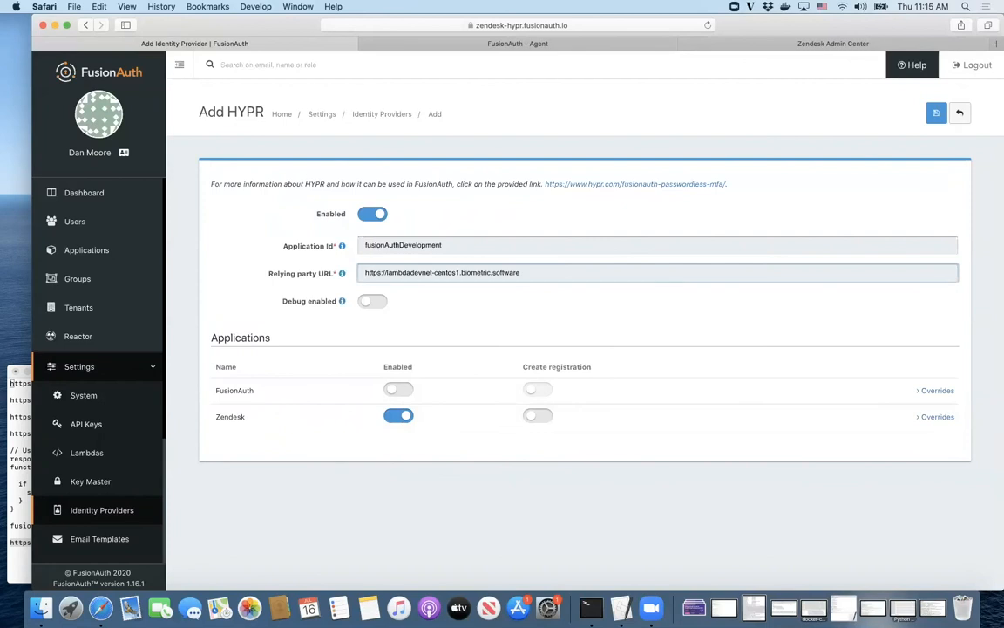
left_click(937, 113)
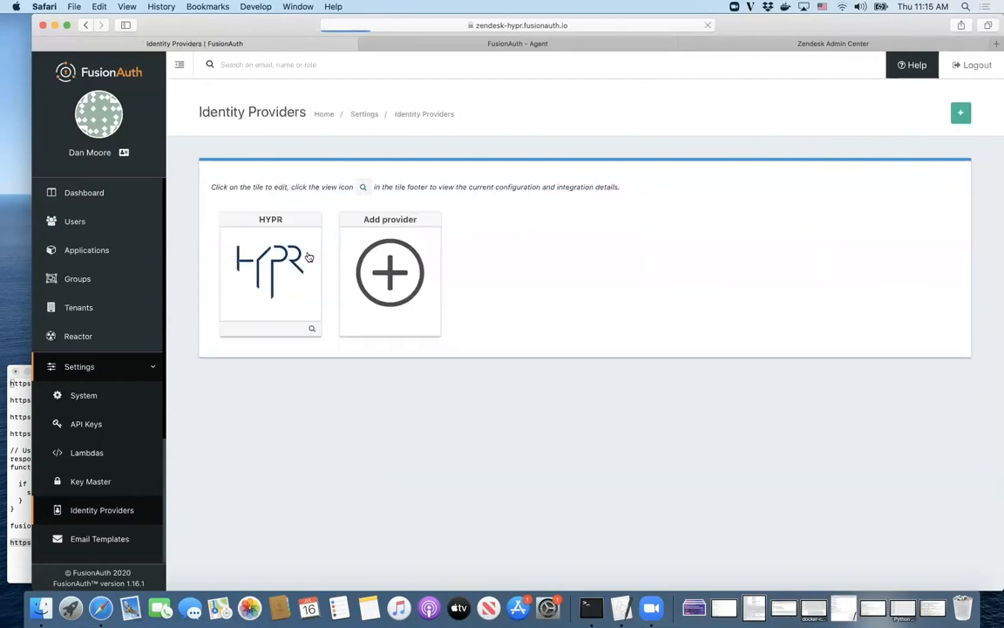
Step: Add a user with the HYPR test email and a directly set password, then begin a registration
left_click(75, 222)
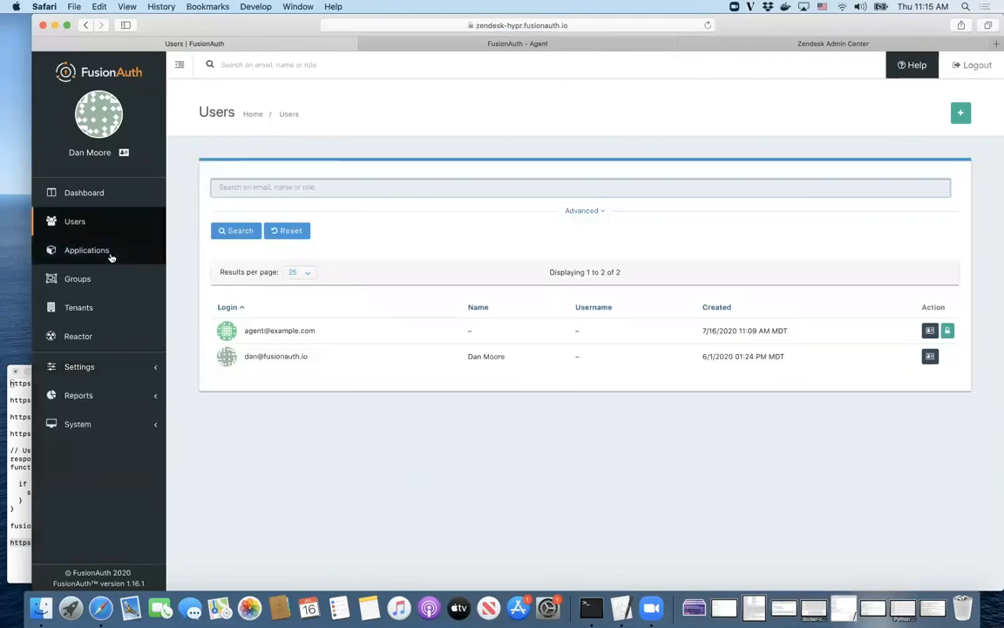
left_click(960, 112)
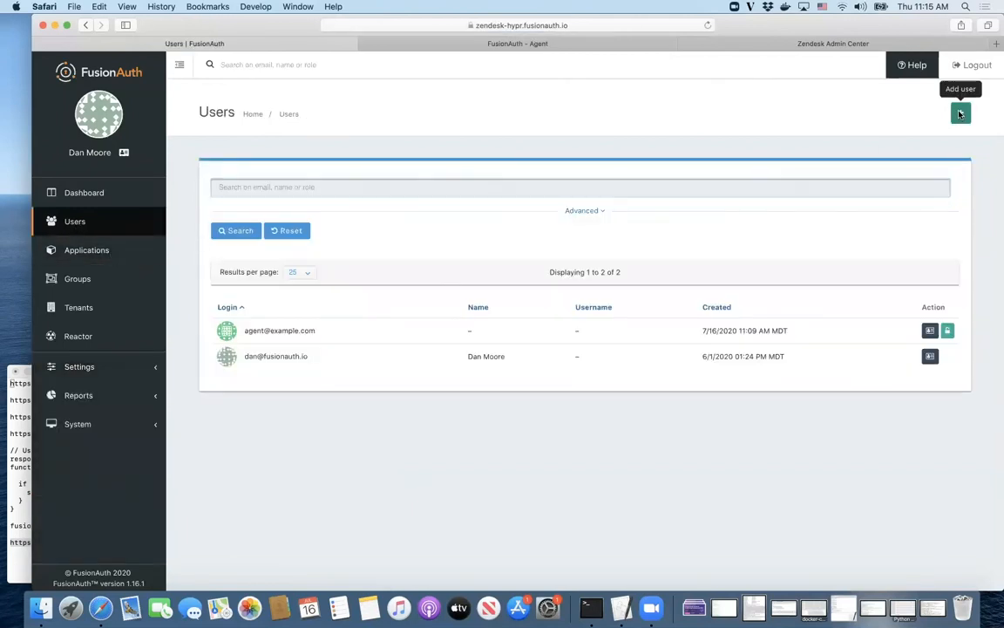
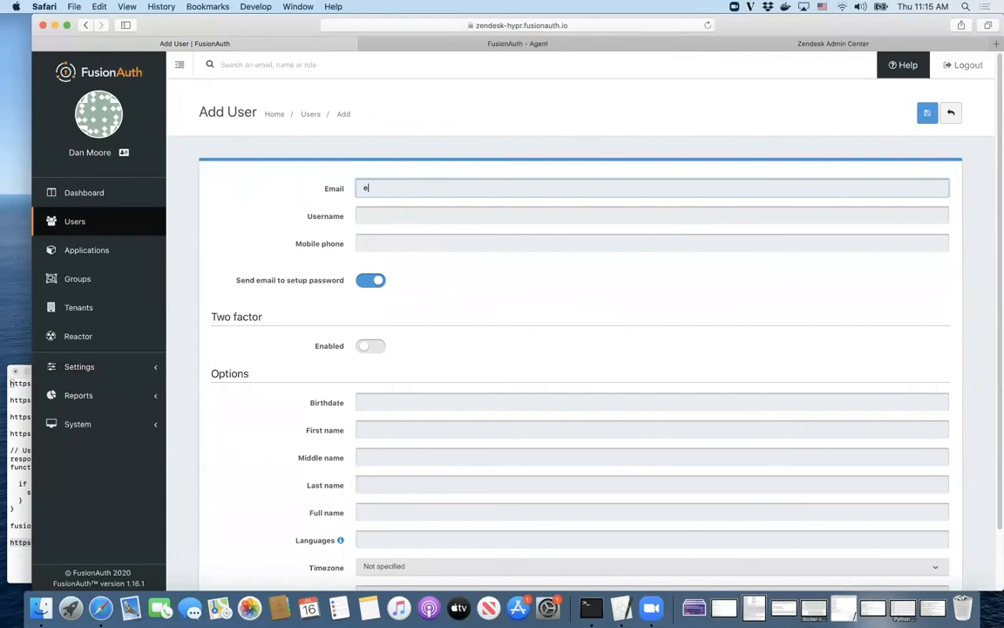
left_click(370, 280)
left_click(397, 355)
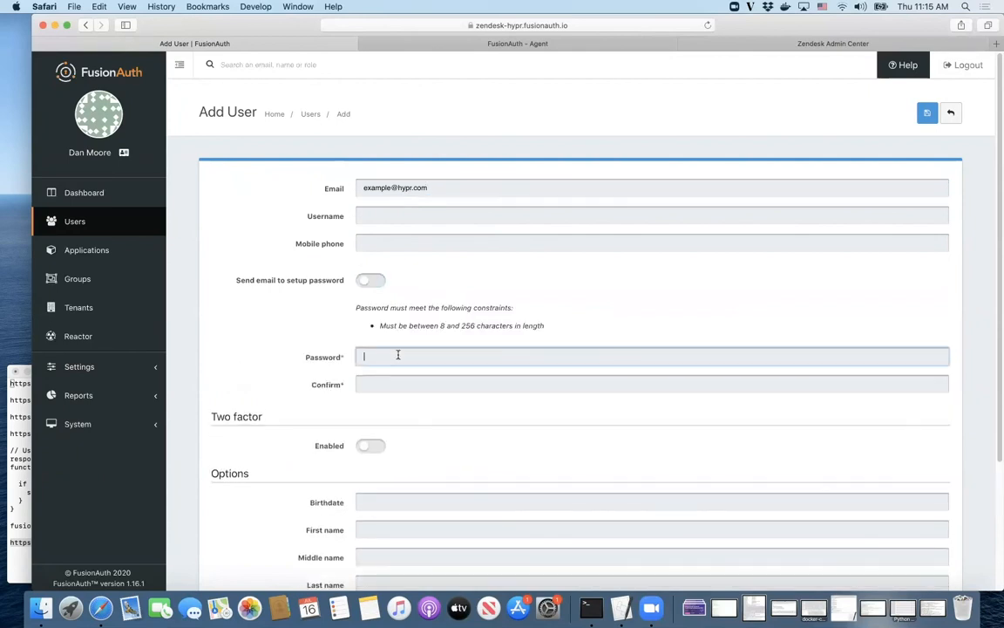
type("••••••••")
key("Tab")
type("••••••••")
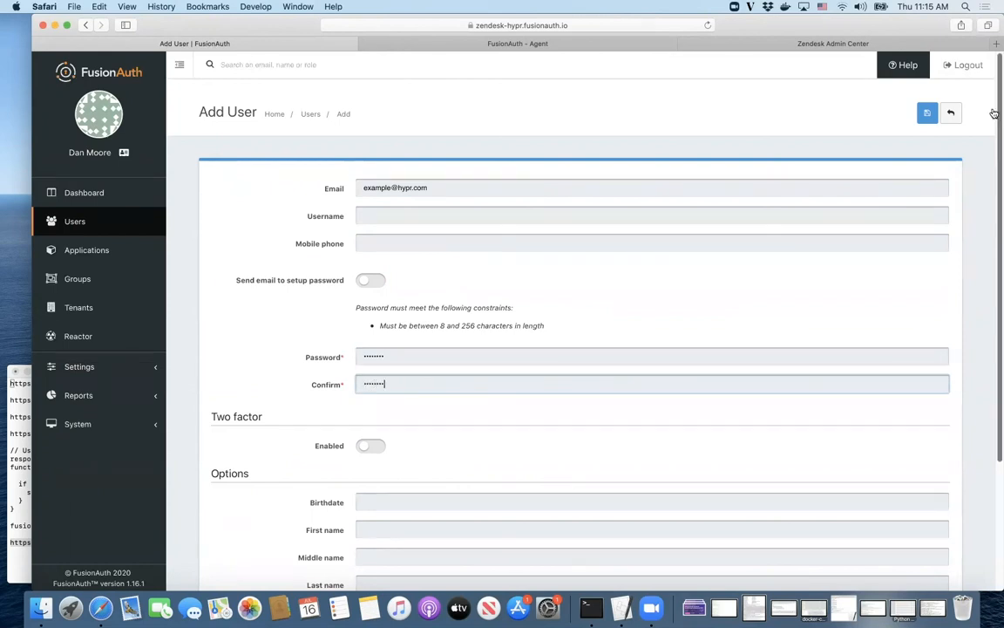
left_click(928, 114)
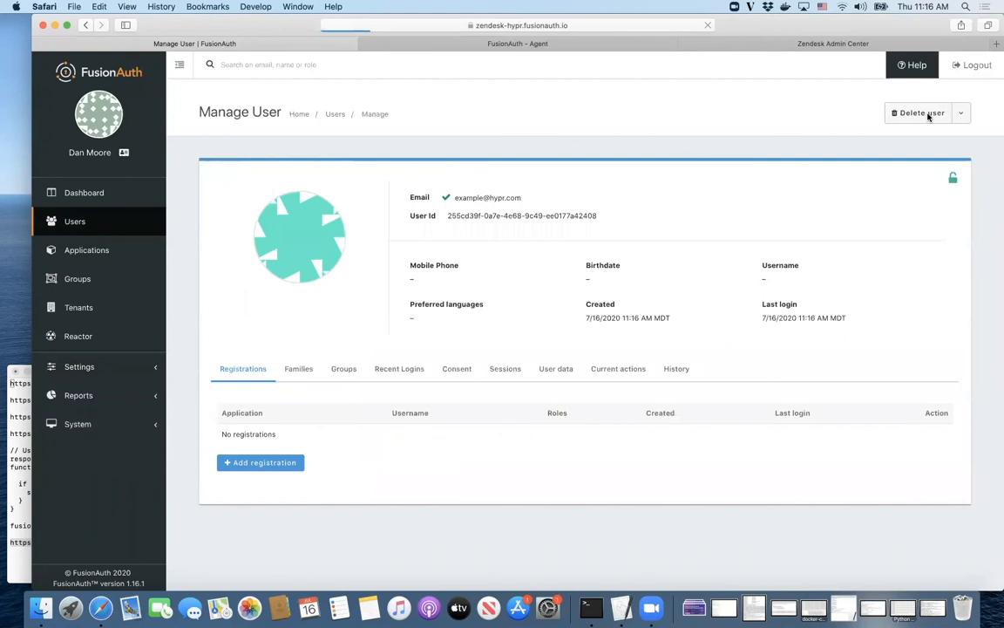
left_click(240, 469)
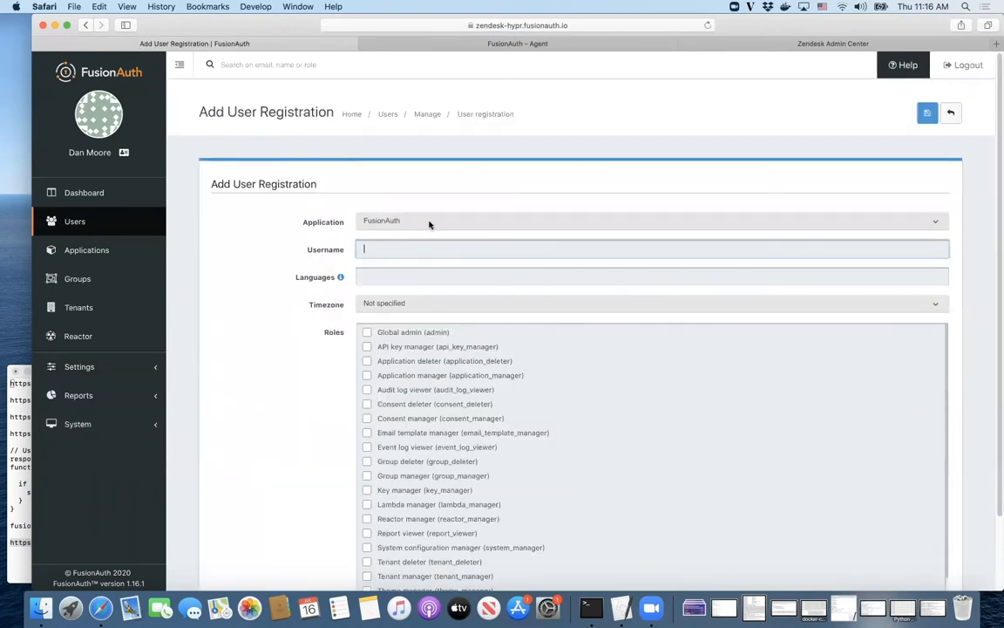
Step: Register the new user to the Zendesk application with the agent role and save
left_click(430, 224)
left_click(428, 230)
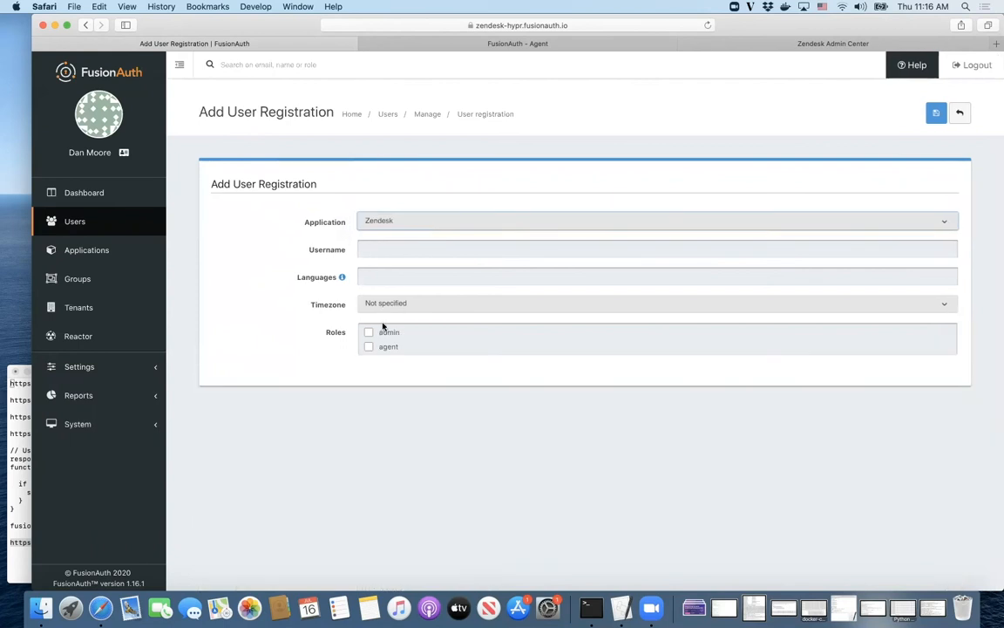
left_click(369, 347)
left_click(933, 113)
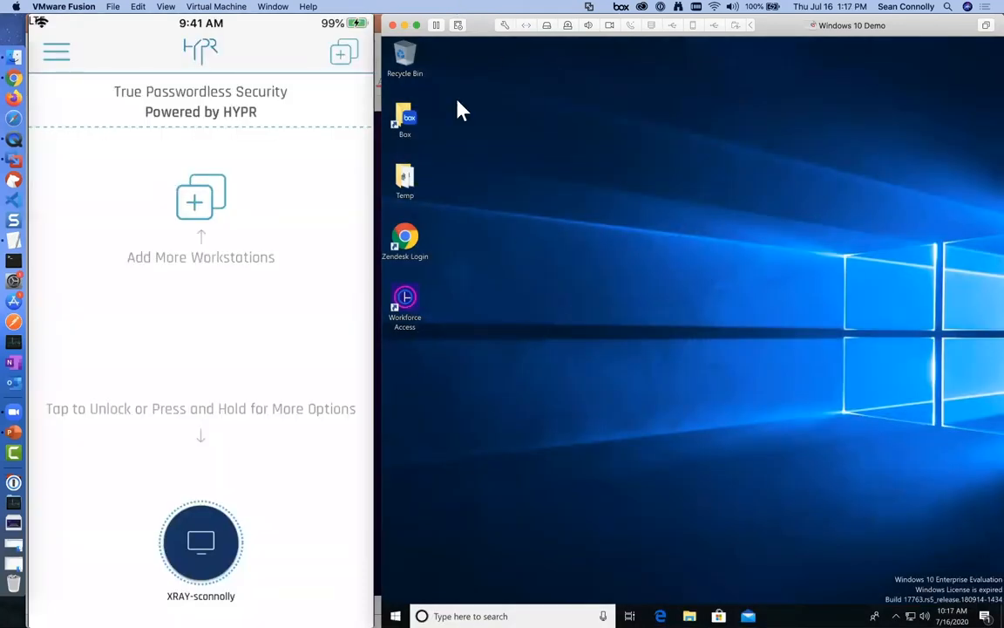
Step: Log in to Zendesk from the VM's Zendesk Login shortcut with the test user's email, approving by phone
double_click(421, 242)
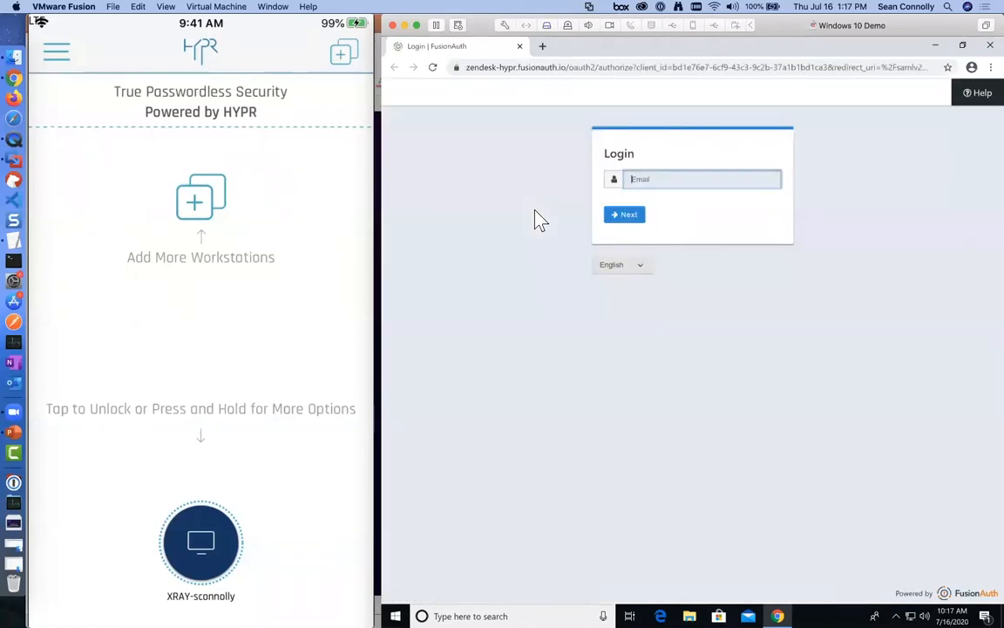
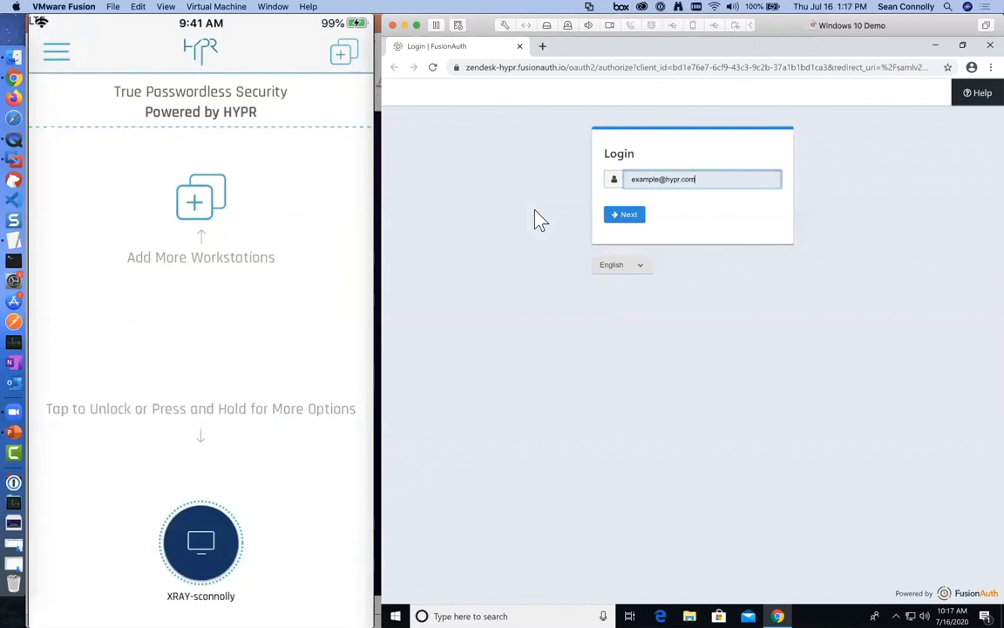
left_click(617, 216)
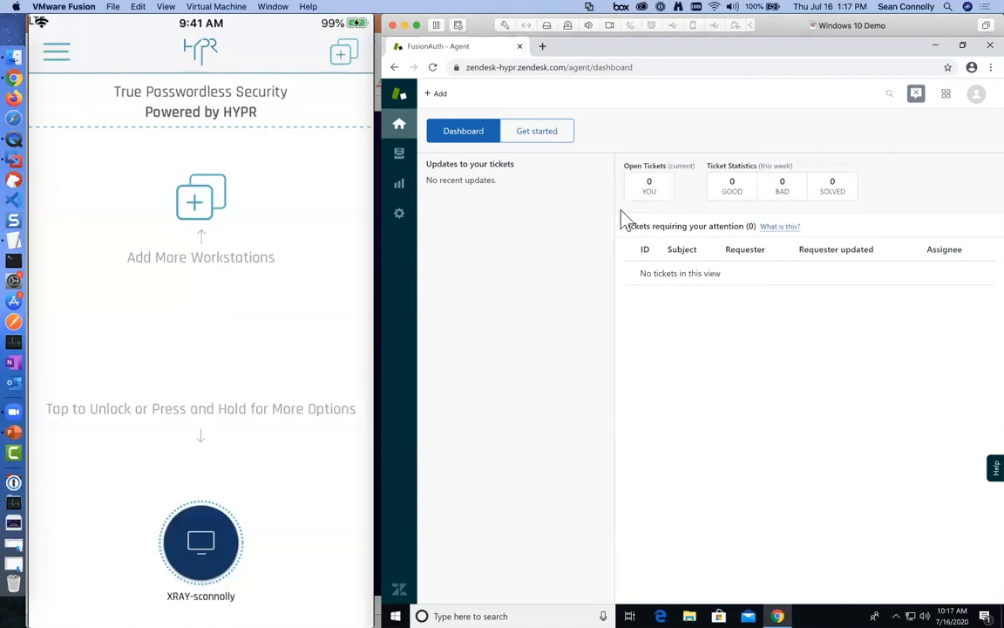
Step: Present slide 8, HYPR End User Demo, as a PowerPoint slide show
left_click(14, 432)
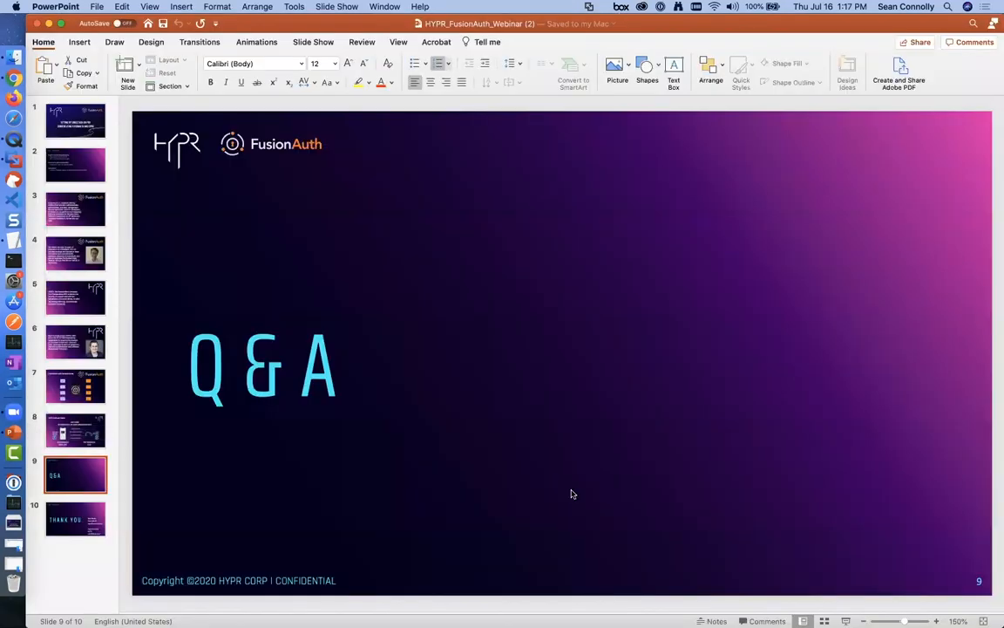
left_click(85, 422)
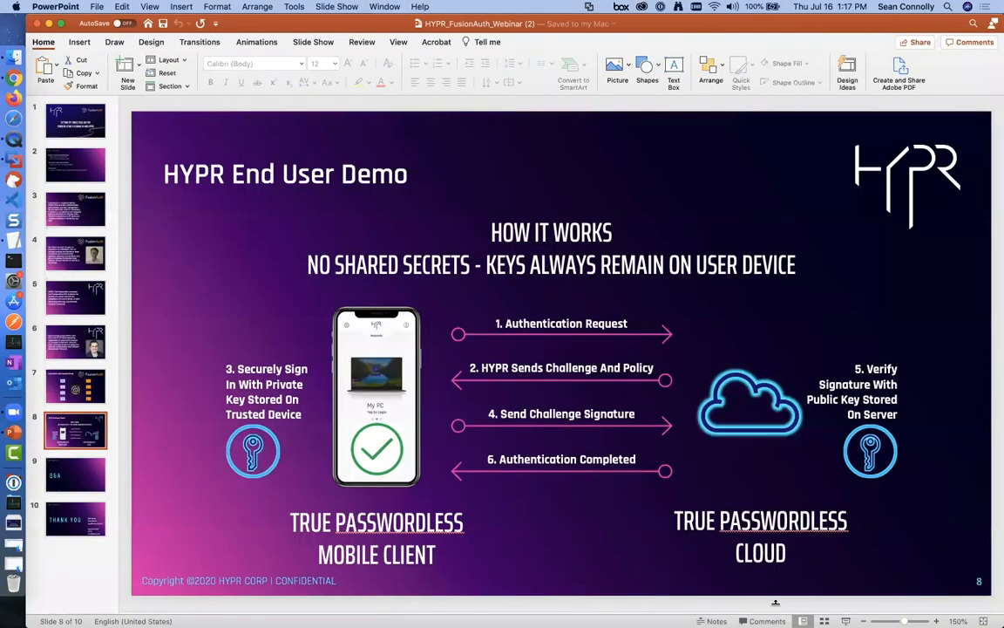
left_click(846, 620)
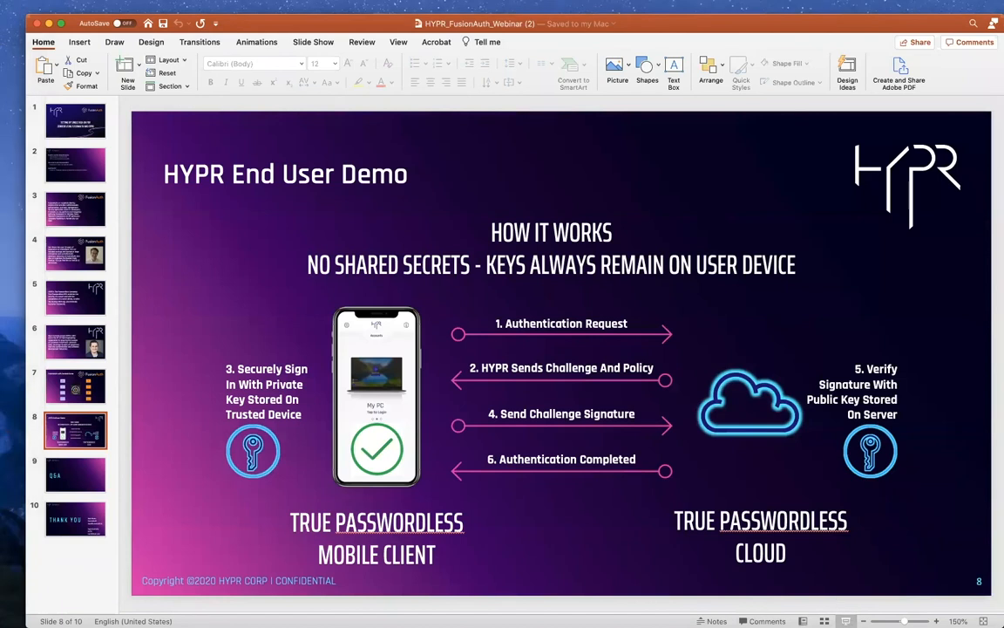